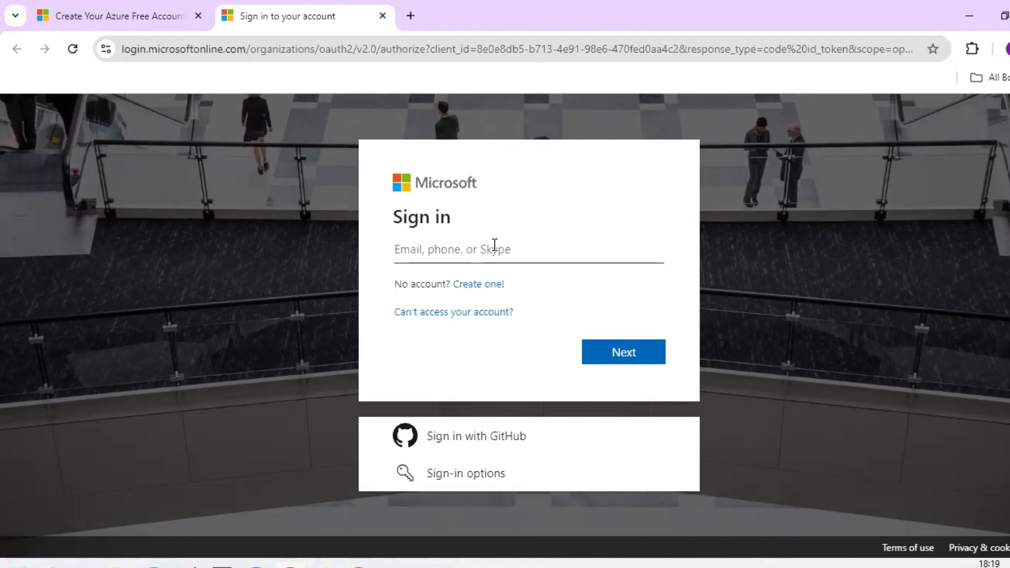
- Start a new Microsoft account and submit the user's e-mail address for it
{"action": "left_click", "coordinate": [487, 287]}
{"action": "left_click", "coordinate": [487, 287]}
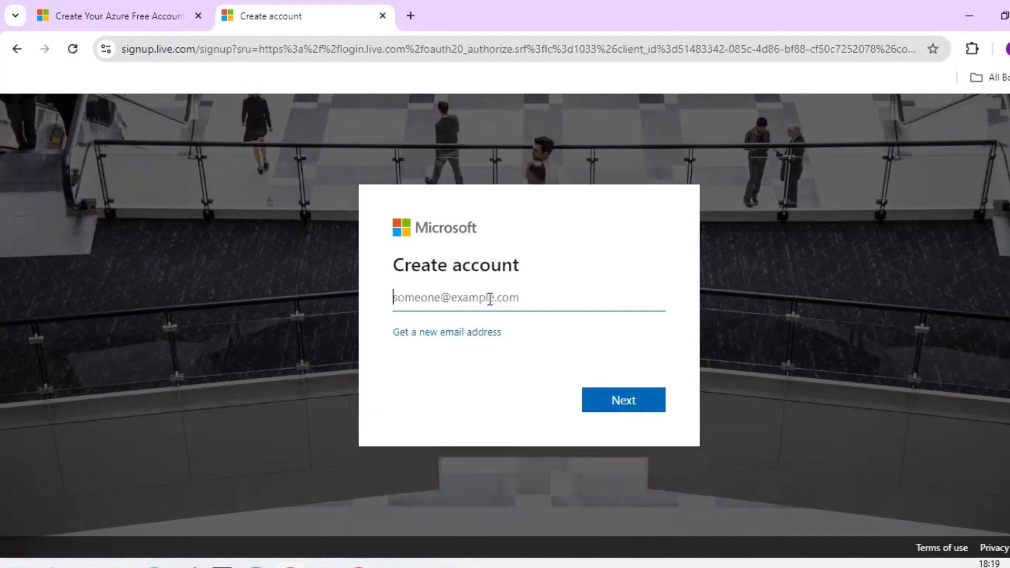
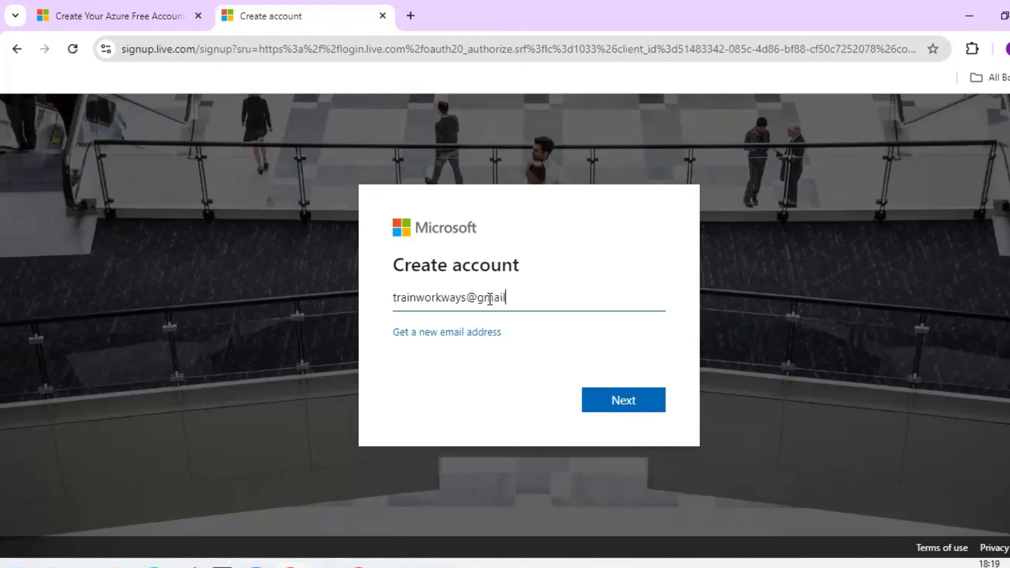
{"action": "left_click", "coordinate": [604, 401]}
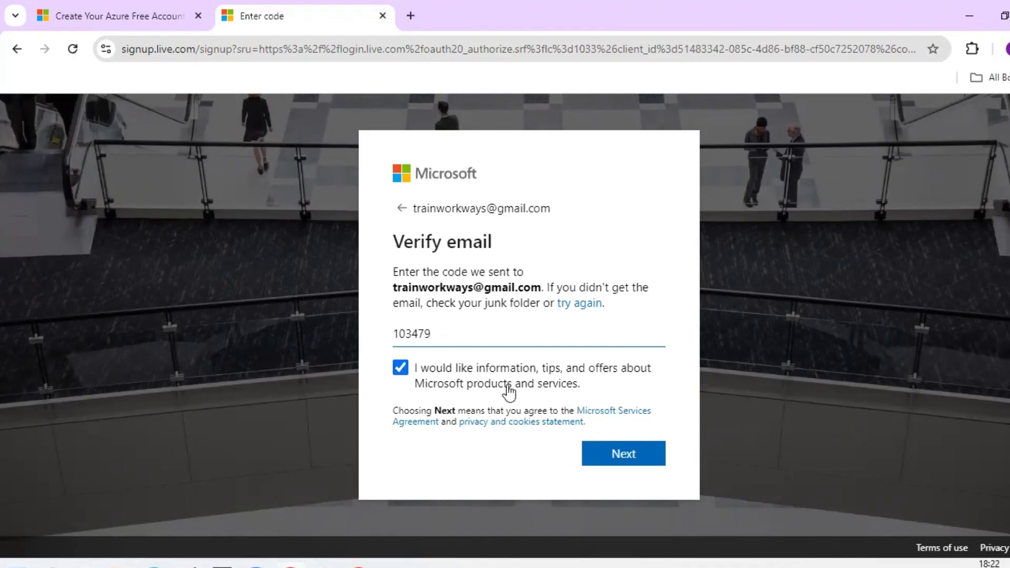
- Opt out of Microsoft promotional e-mails and submit the emailed verification code
{"action": "left_click", "coordinate": [404, 368]}
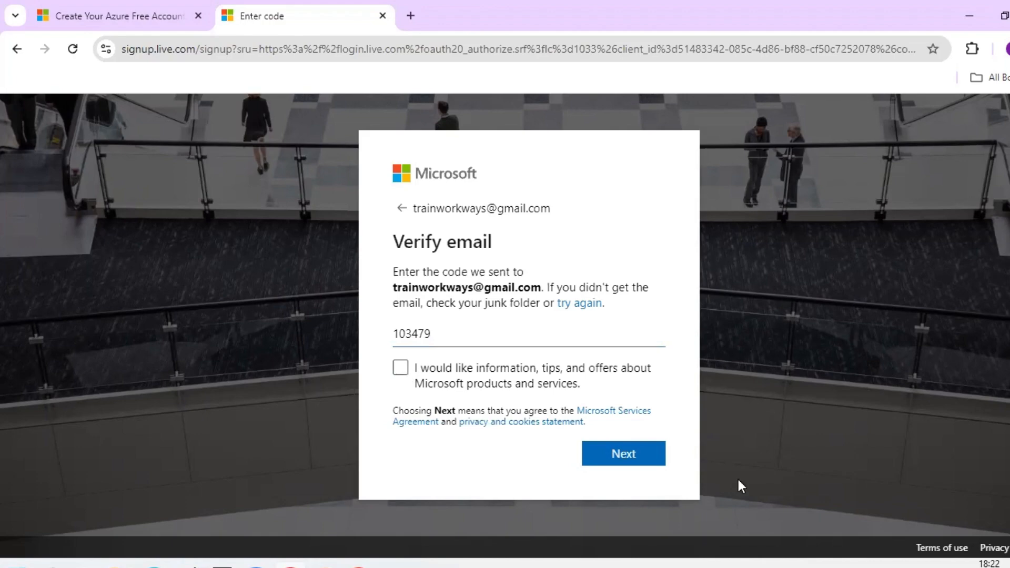
{"action": "left_click", "coordinate": [622, 453]}
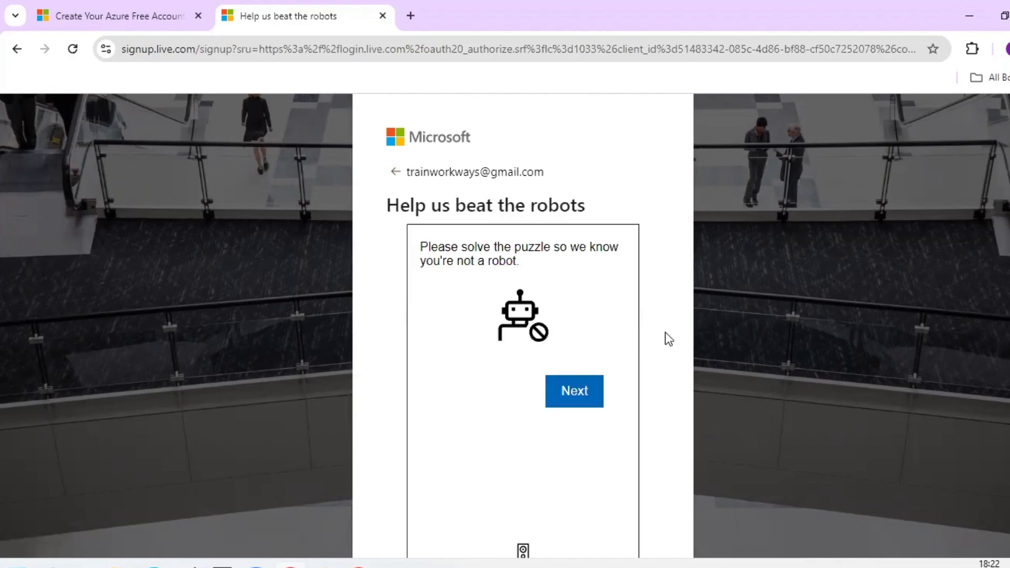
{"action": "scroll", "coordinate": [669, 338], "scroll_direction": "down", "scroll_amount": 2}
{"action": "scroll", "coordinate": [668, 339], "scroll_direction": "down", "scroll_amount": 1}
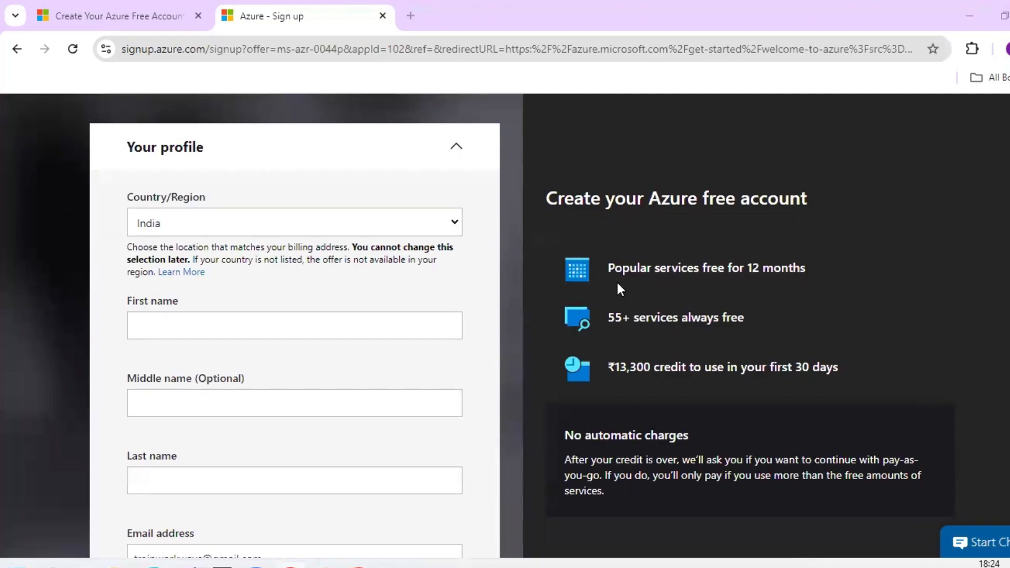
{"action": "scroll", "coordinate": [617, 289], "scroll_direction": "down", "scroll_amount": 1}
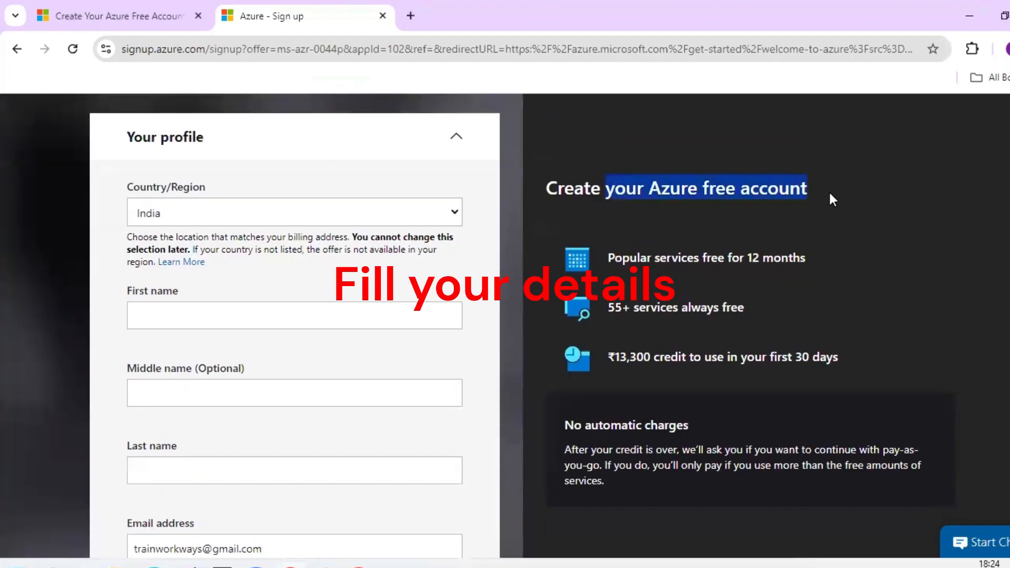
{"action": "triple_click", "coordinate": [802, 254]}
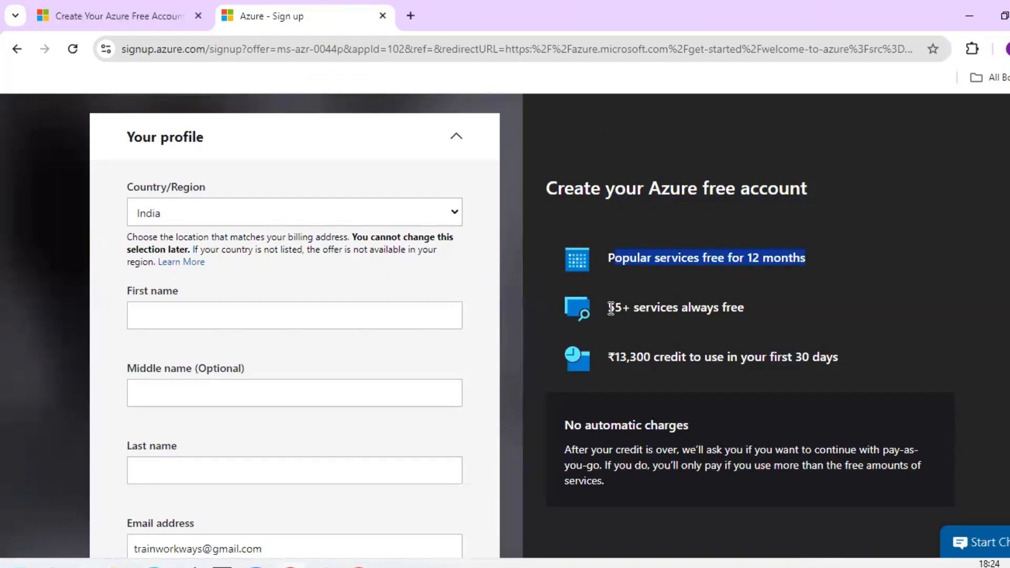
{"action": "triple_click", "coordinate": [754, 308]}
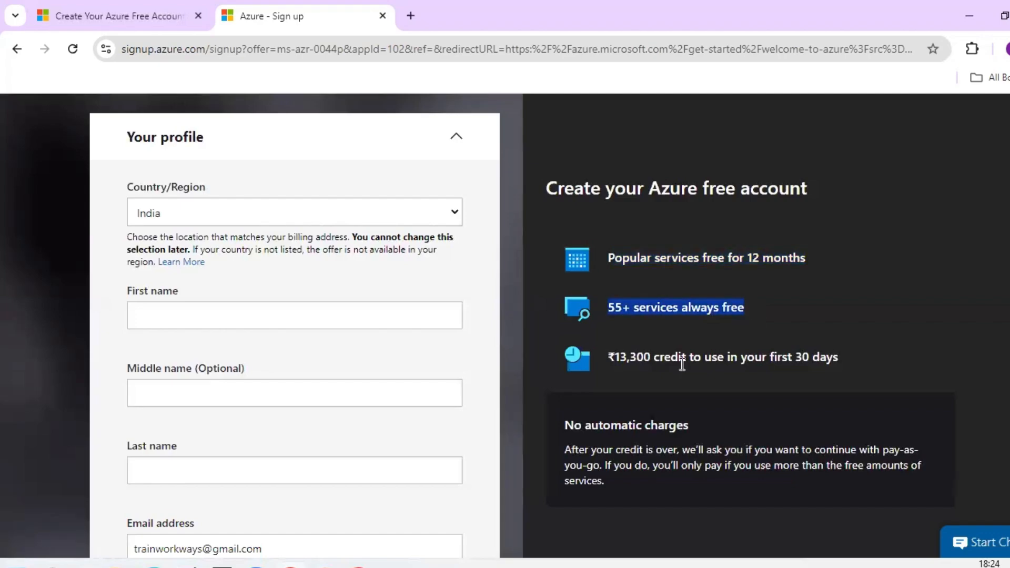
{"action": "left_click", "coordinate": [613, 360]}
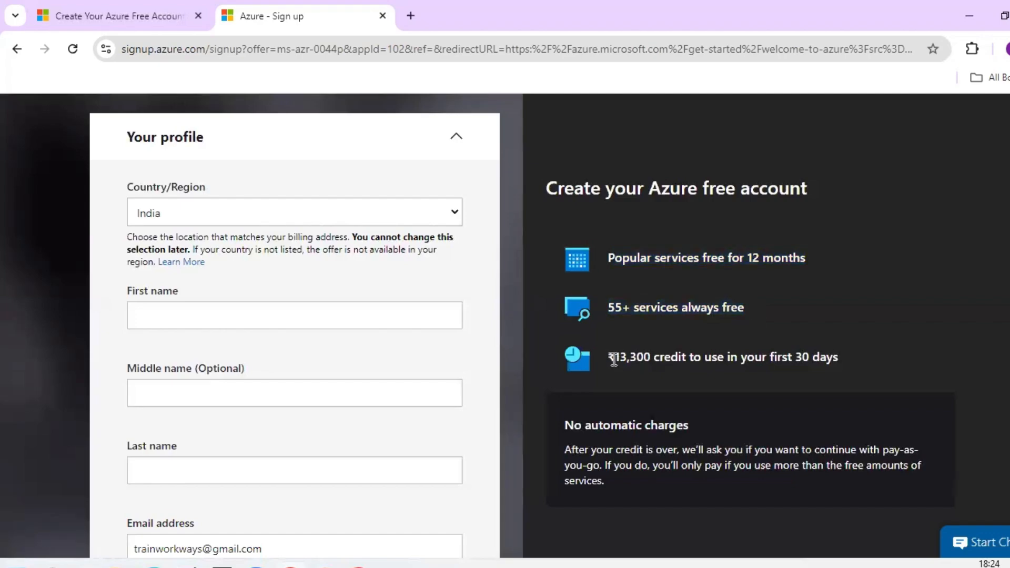
{"action": "double_click", "coordinate": [650, 358]}
{"action": "left_click_drag", "start_coordinate": [767, 358], "coordinate": [864, 355]}
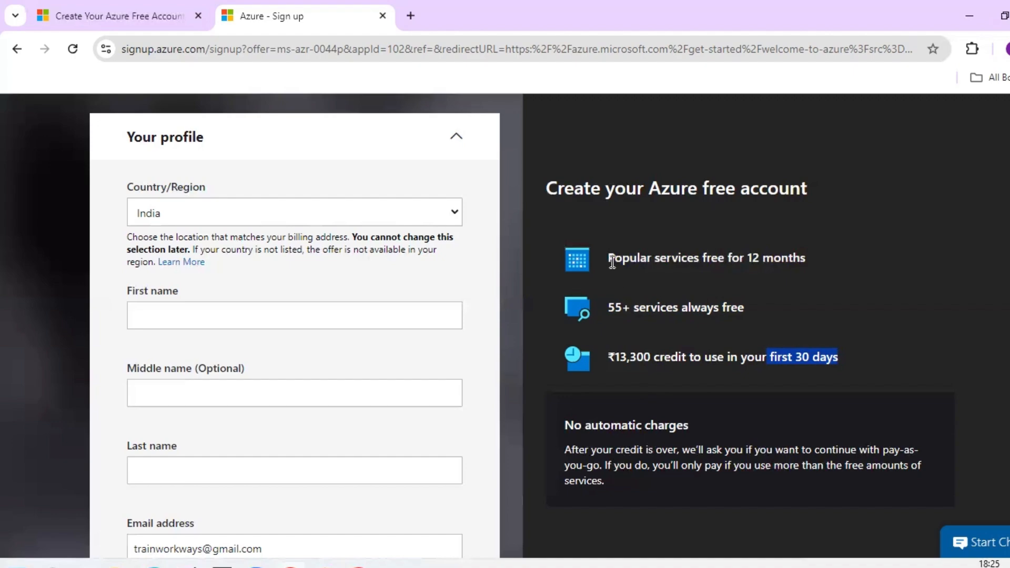
{"action": "left_click_drag", "start_coordinate": [612, 261], "coordinate": [819, 258]}
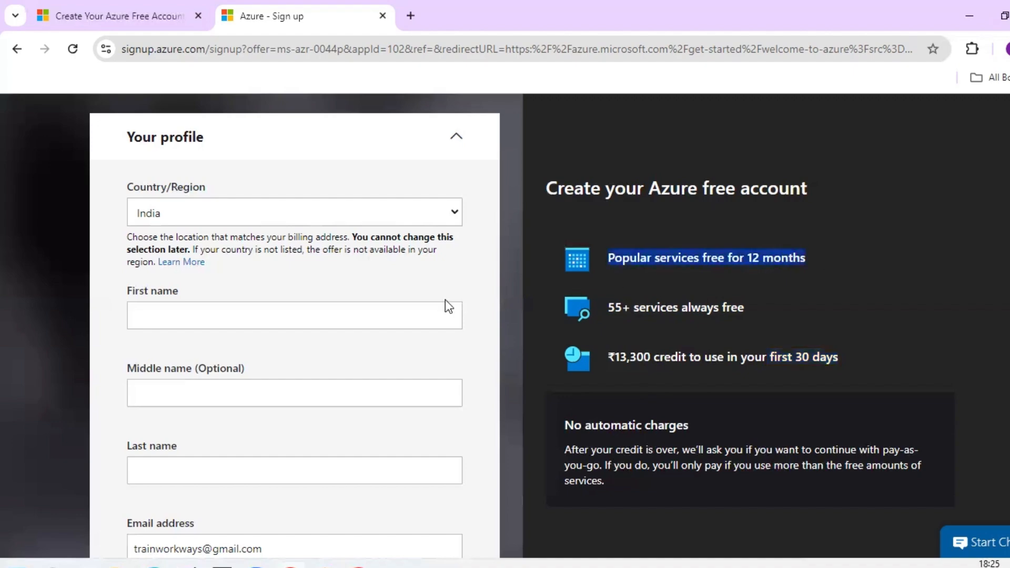
{"action": "scroll", "coordinate": [271, 237], "scroll_direction": "down", "scroll_amount": 1}
- Enter first and last name, phone, company and address, then accept the agreement and continue
{"action": "left_click", "coordinate": [269, 240]}
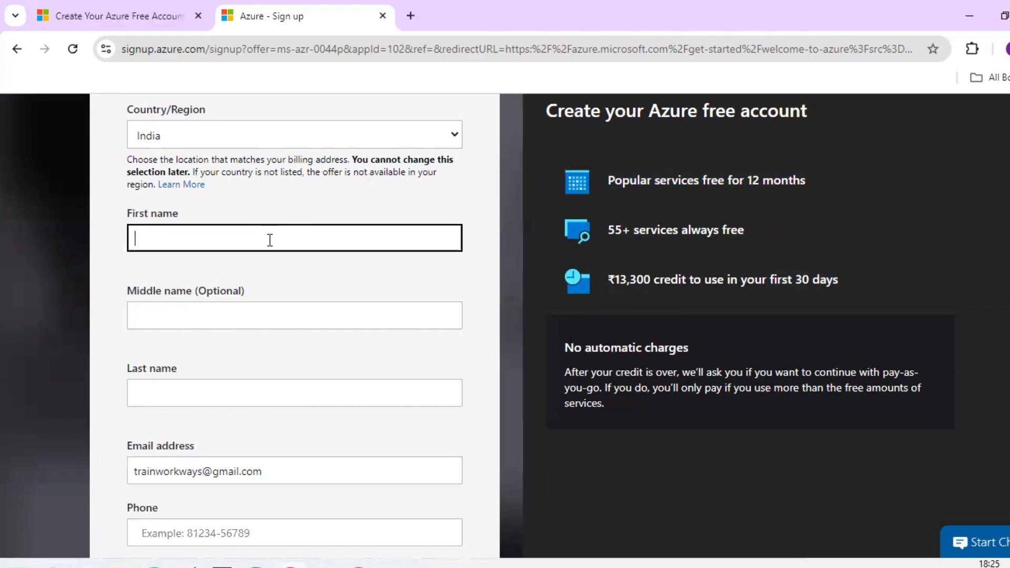
{"action": "scroll", "coordinate": [267, 313], "scroll_direction": "down", "scroll_amount": 3}
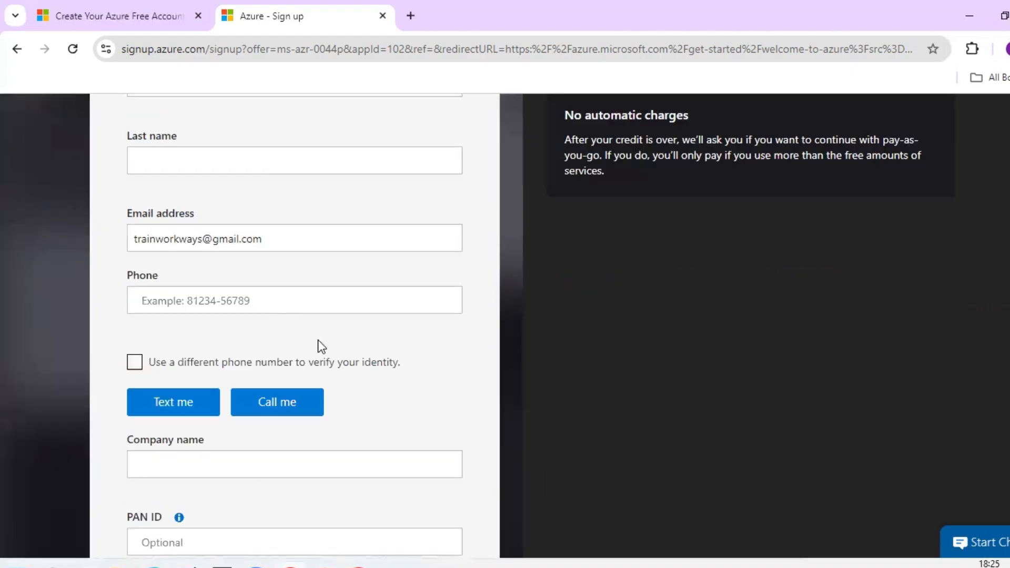
{"action": "scroll", "coordinate": [314, 320], "scroll_direction": "down", "scroll_amount": 1}
{"action": "scroll", "coordinate": [282, 442], "scroll_direction": "down", "scroll_amount": 2}
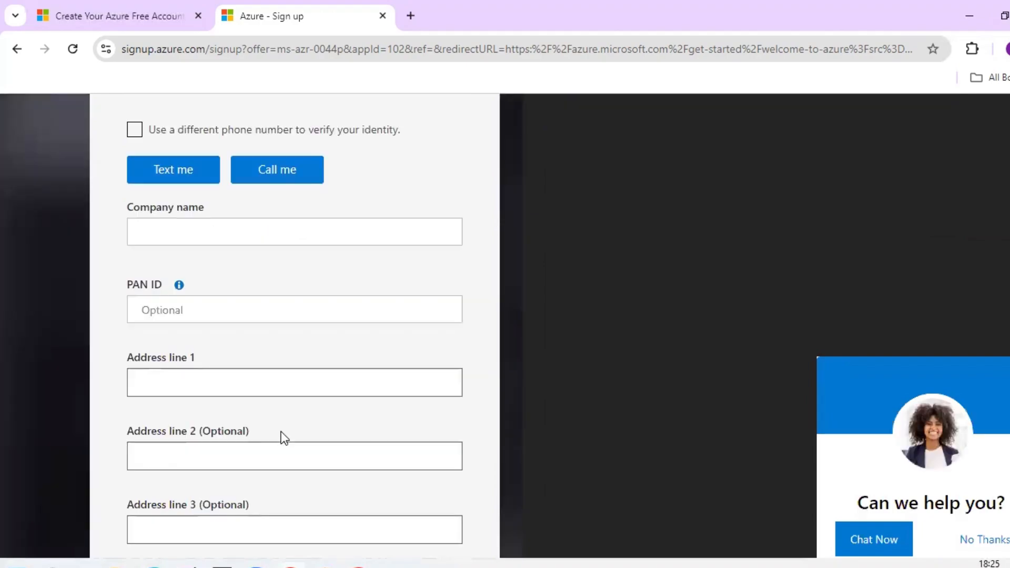
{"action": "scroll", "coordinate": [284, 438], "scroll_direction": "down", "scroll_amount": 1}
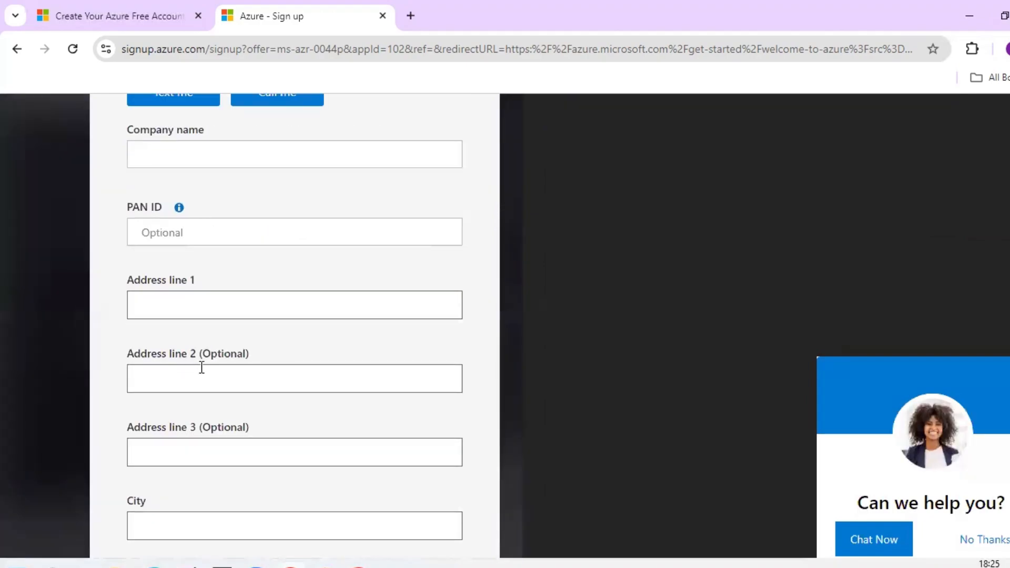
{"action": "scroll", "coordinate": [202, 367], "scroll_direction": "down", "scroll_amount": 4}
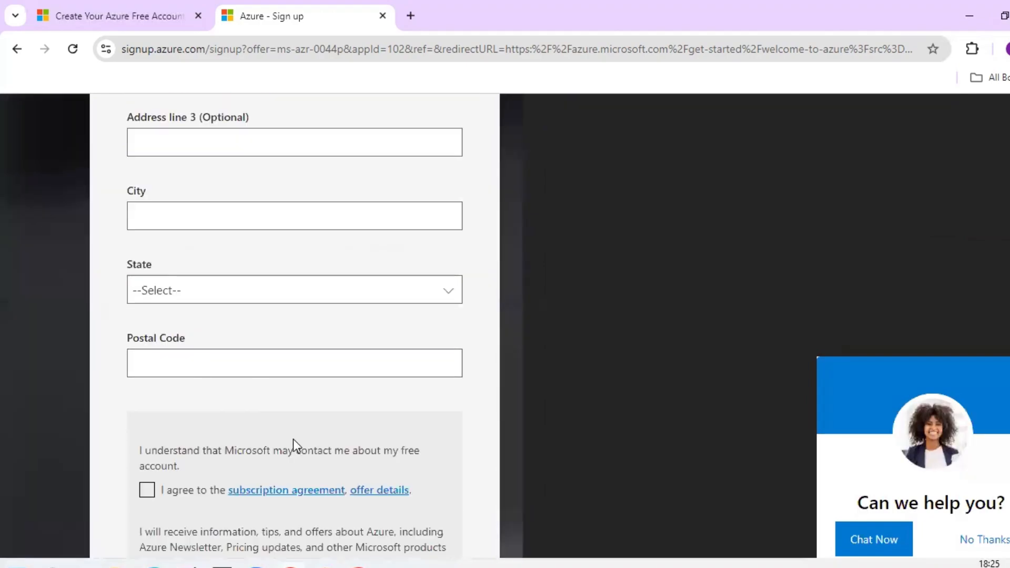
{"action": "scroll", "coordinate": [291, 438], "scroll_direction": "down", "scroll_amount": 1}
{"action": "scroll", "coordinate": [148, 261], "scroll_direction": "down", "scroll_amount": 2}
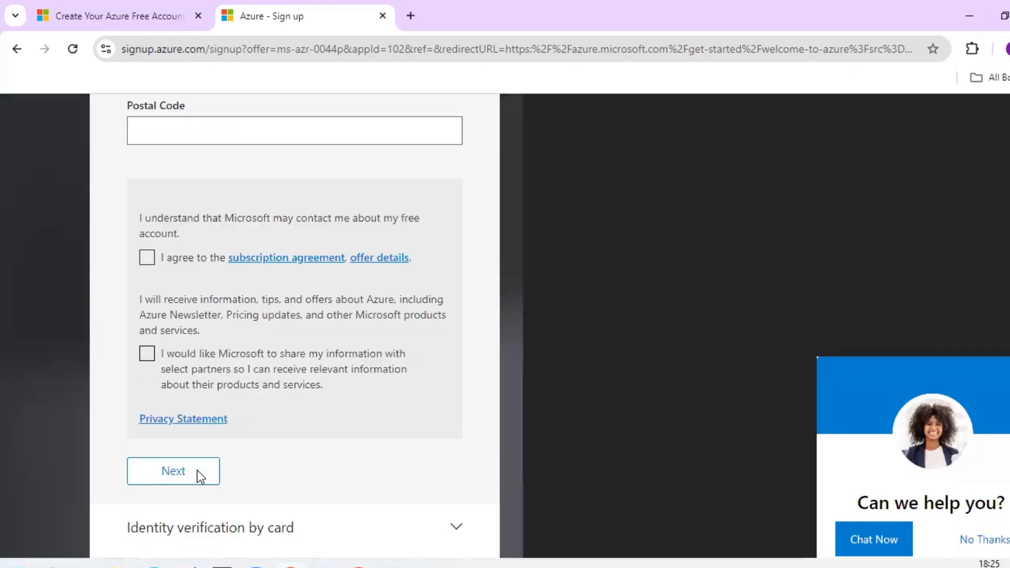
{"action": "scroll", "coordinate": [199, 465], "scroll_direction": "down", "scroll_amount": 1}
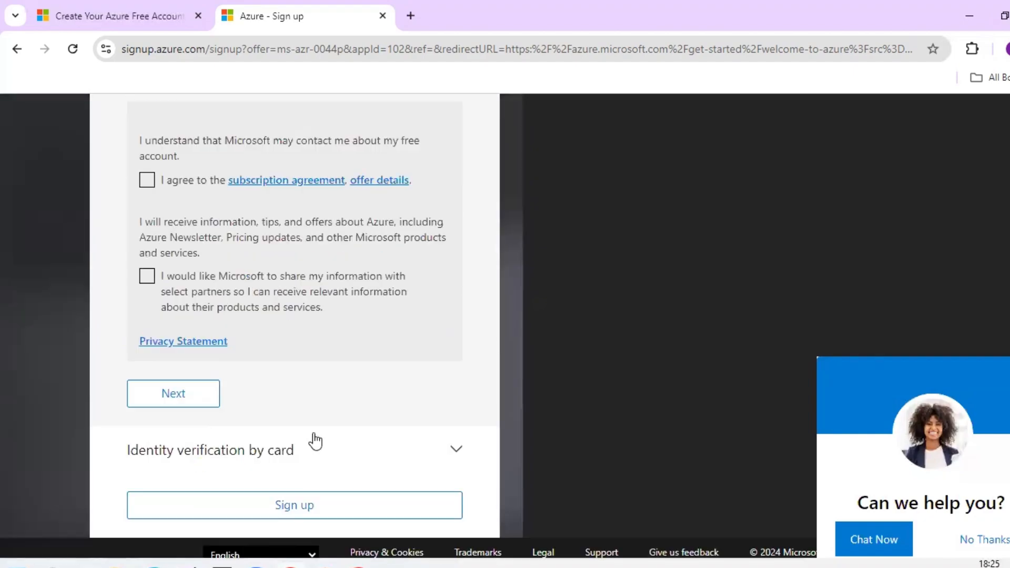
{"action": "scroll", "coordinate": [315, 441], "scroll_direction": "up", "scroll_amount": 6}
{"action": "scroll", "coordinate": [316, 439], "scroll_direction": "up", "scroll_amount": 8}
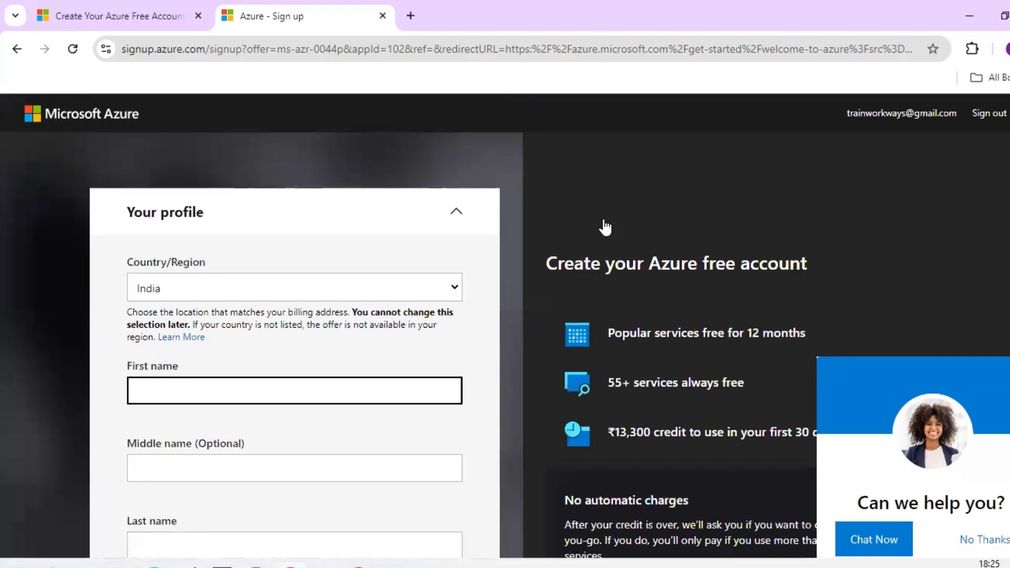
{"action": "scroll", "coordinate": [401, 312], "scroll_direction": "down", "scroll_amount": 1}
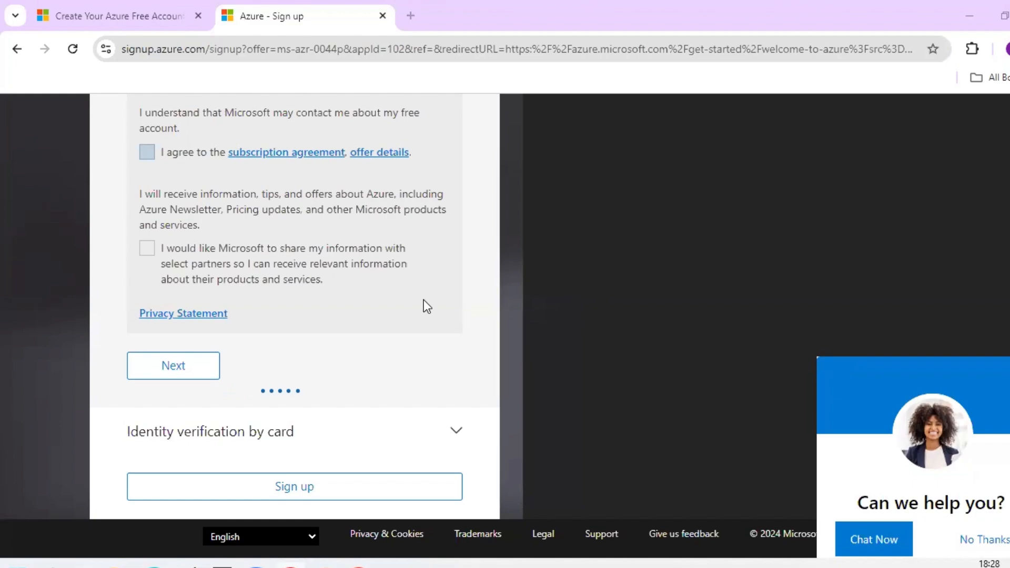
{"action": "scroll", "coordinate": [424, 299], "scroll_direction": "up", "scroll_amount": 8}
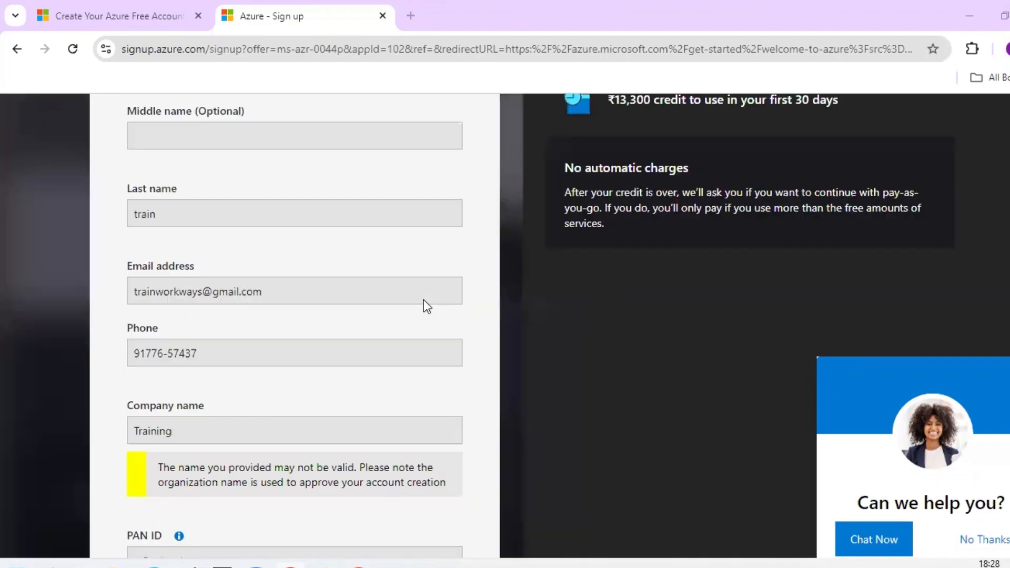
{"action": "scroll", "coordinate": [424, 299], "scroll_direction": "down", "scroll_amount": 6}
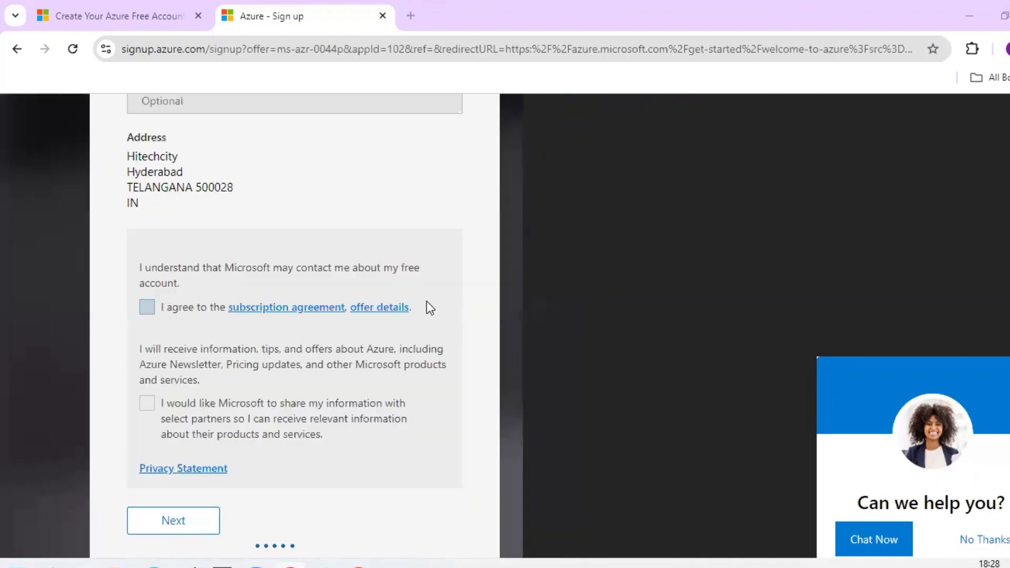
{"action": "scroll", "coordinate": [429, 309], "scroll_direction": "down", "scroll_amount": 3}
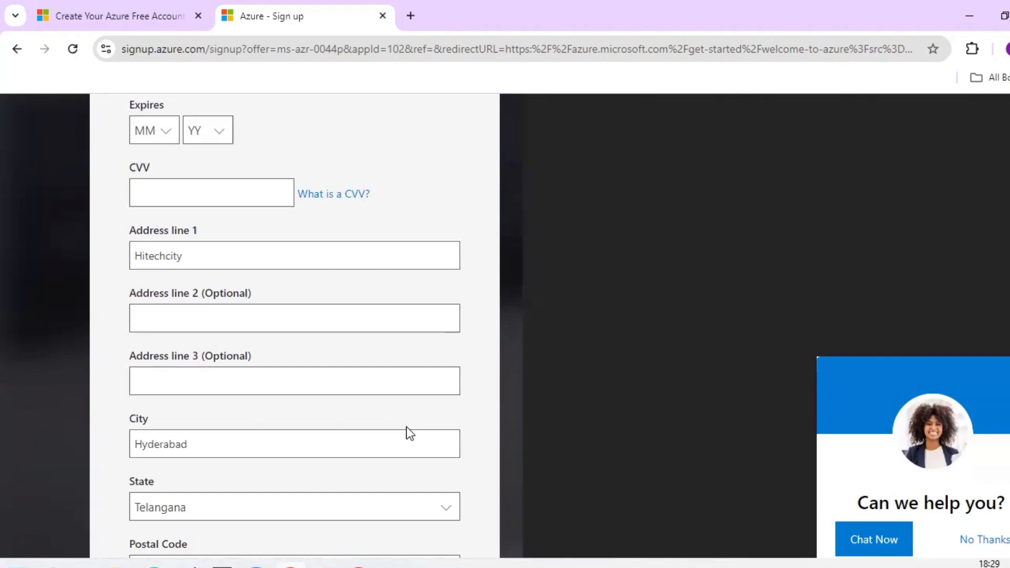
- Review the card number, expiry, CVV and billing address fields for identity verification
{"action": "scroll", "coordinate": [406, 427], "scroll_direction": "up", "scroll_amount": 5}
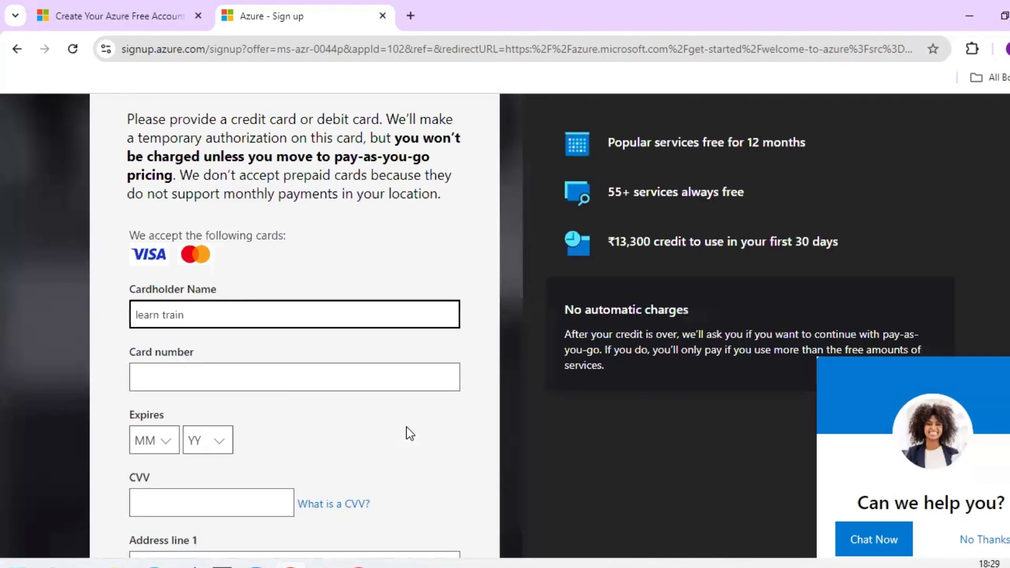
{"action": "scroll", "coordinate": [406, 427], "scroll_direction": "down", "scroll_amount": 1}
{"action": "scroll", "coordinate": [406, 427], "scroll_direction": "down", "scroll_amount": 6}
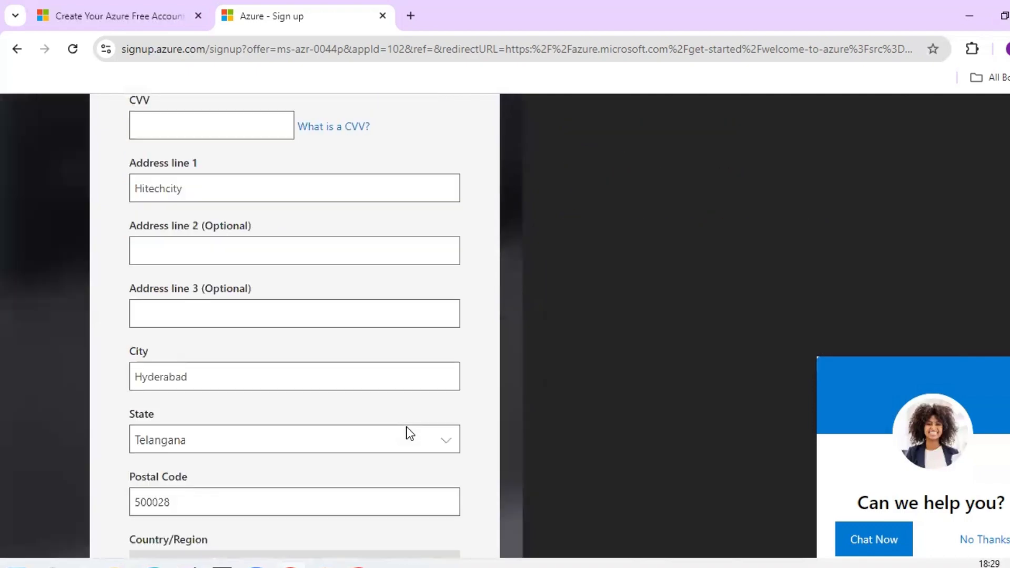
{"action": "scroll", "coordinate": [409, 435], "scroll_direction": "down", "scroll_amount": 2}
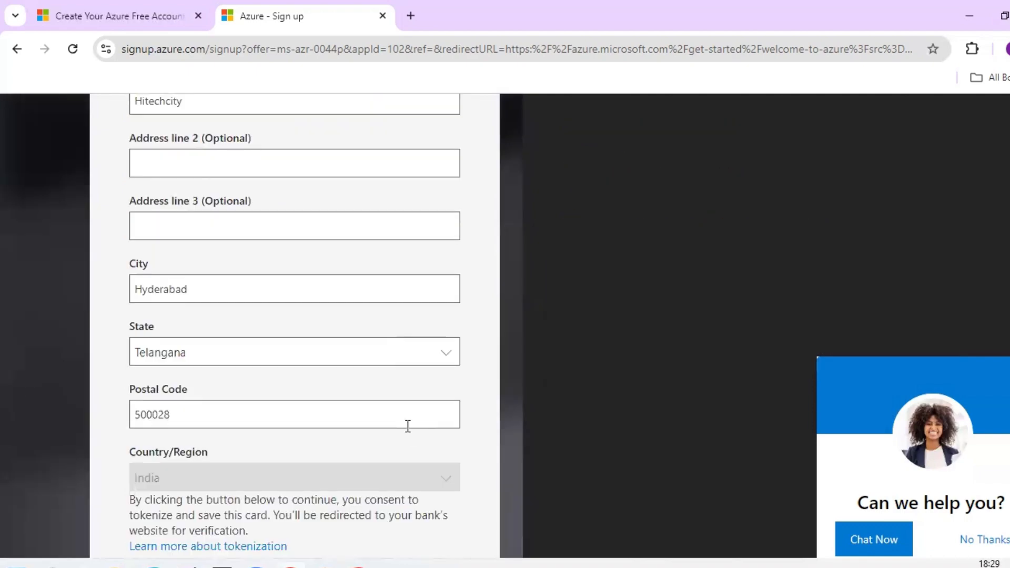
{"action": "scroll", "coordinate": [408, 427], "scroll_direction": "down", "scroll_amount": 1}
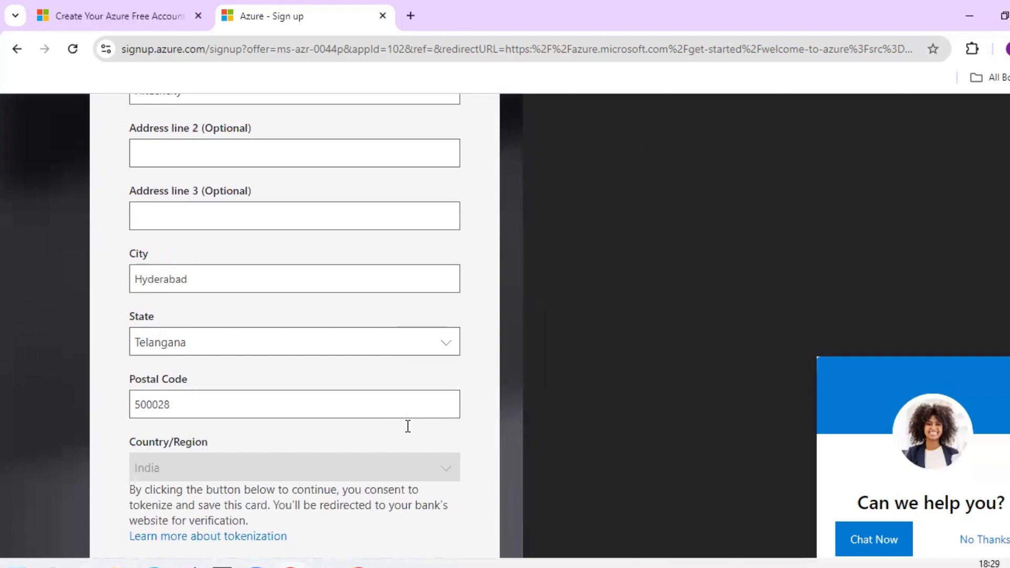
{"action": "scroll", "coordinate": [406, 427], "scroll_direction": "up", "scroll_amount": 7}
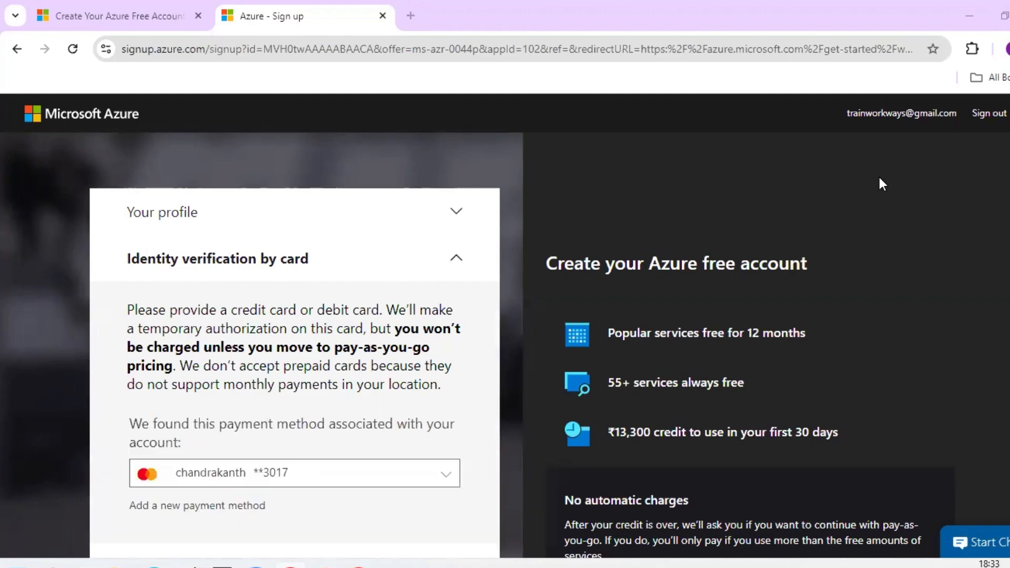
- Highlight the line about not being charged, then submit the free account signup with the saved card
{"action": "scroll", "coordinate": [483, 369], "scroll_direction": "down", "scroll_amount": 1}
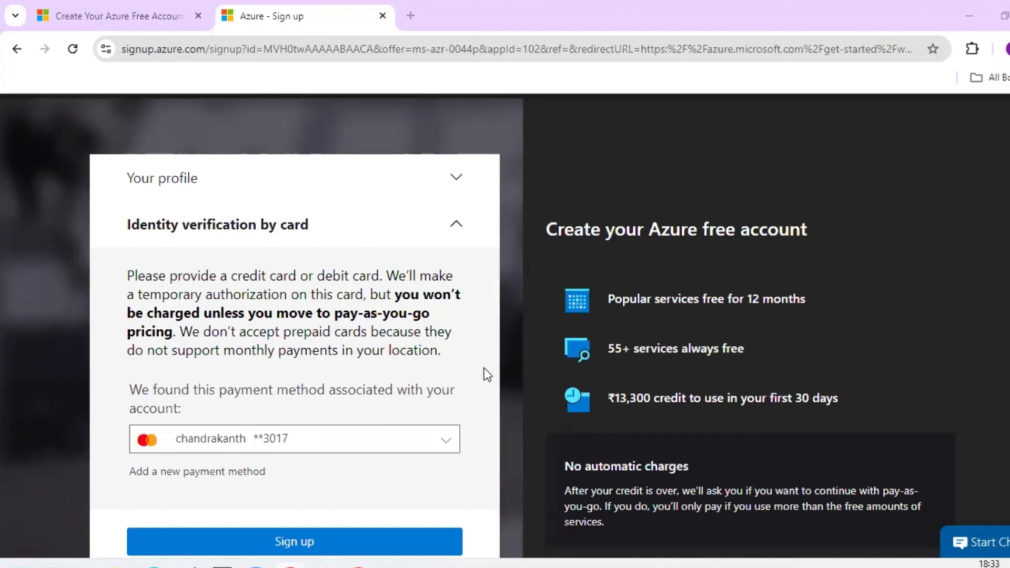
{"action": "scroll", "coordinate": [484, 369], "scroll_direction": "down", "scroll_amount": 2}
{"action": "scroll", "coordinate": [417, 404], "scroll_direction": "up", "scroll_amount": 3}
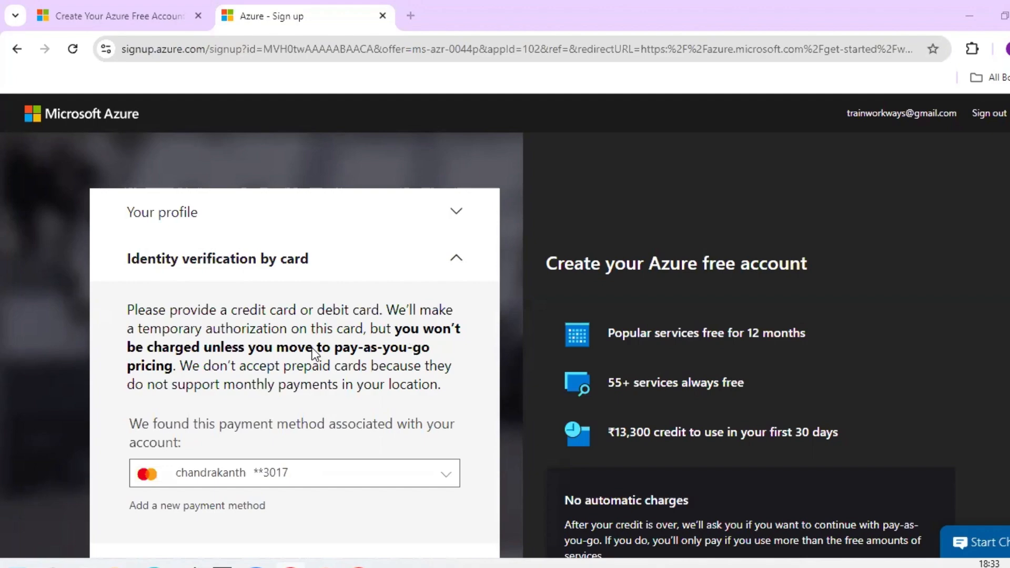
{"action": "left_click_drag", "start_coordinate": [166, 348], "coordinate": [304, 350]}
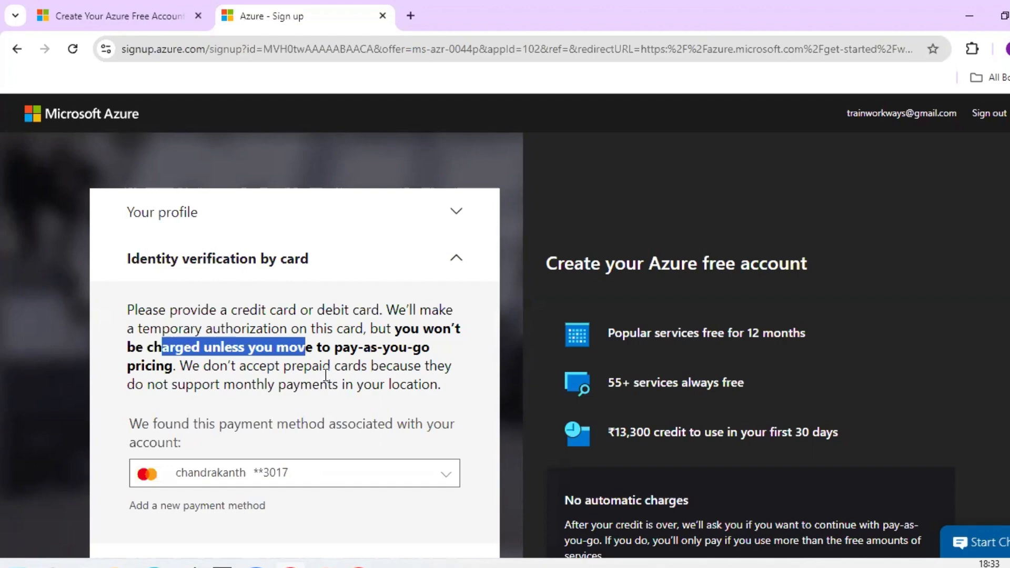
{"action": "scroll", "coordinate": [326, 369], "scroll_direction": "down", "scroll_amount": 1}
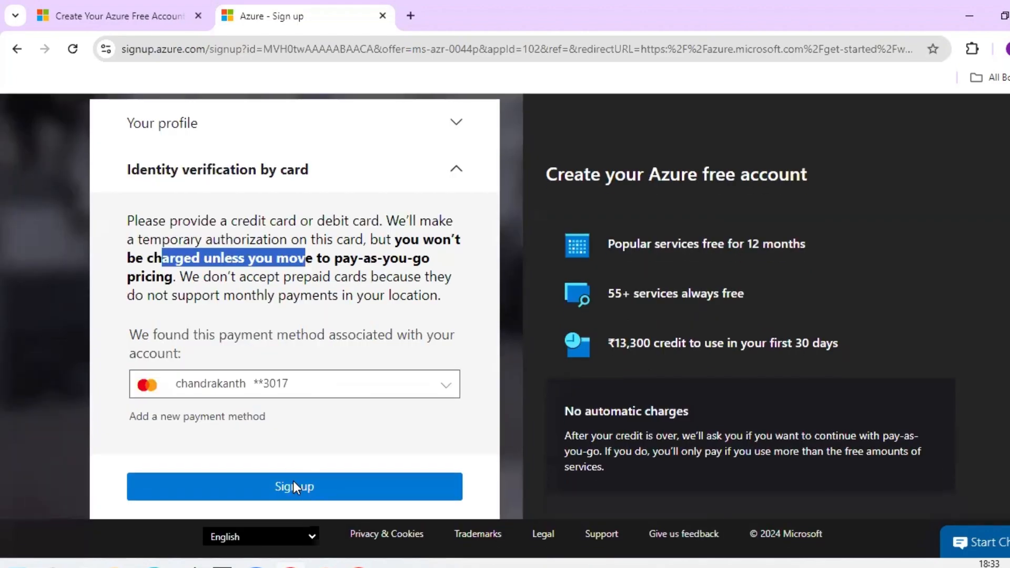
{"action": "left_click", "coordinate": [293, 480]}
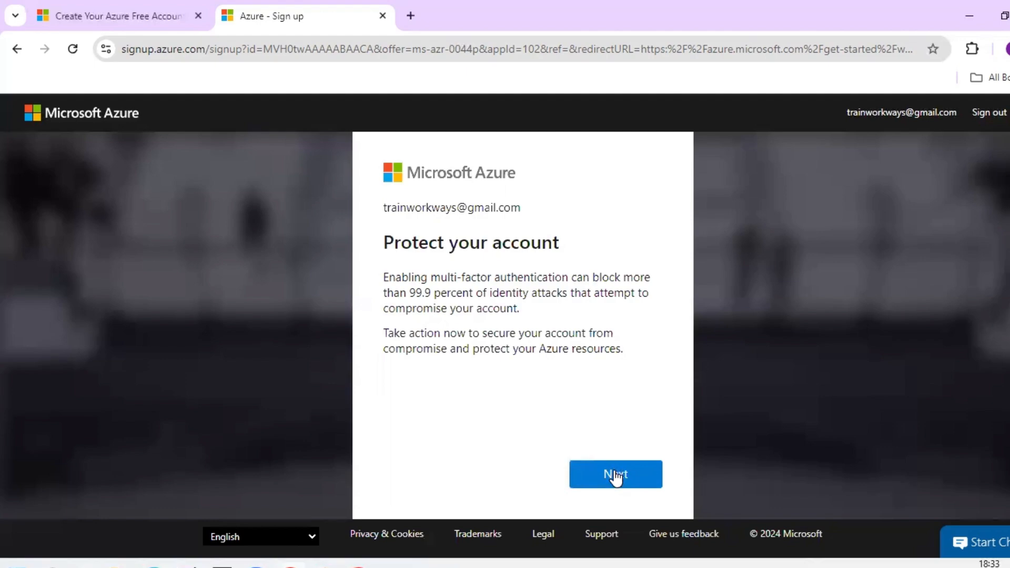
- Continue past the account protection prompt and choose 'Sign up for Azure with pay-as-you-go pricing'
{"action": "left_click", "coordinate": [615, 474]}
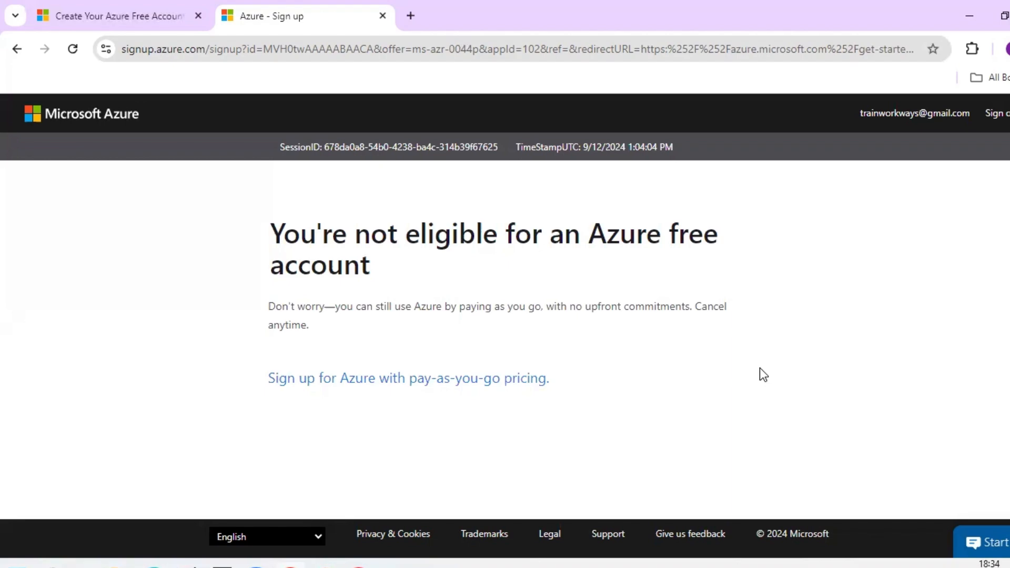
{"action": "left_click", "coordinate": [431, 383]}
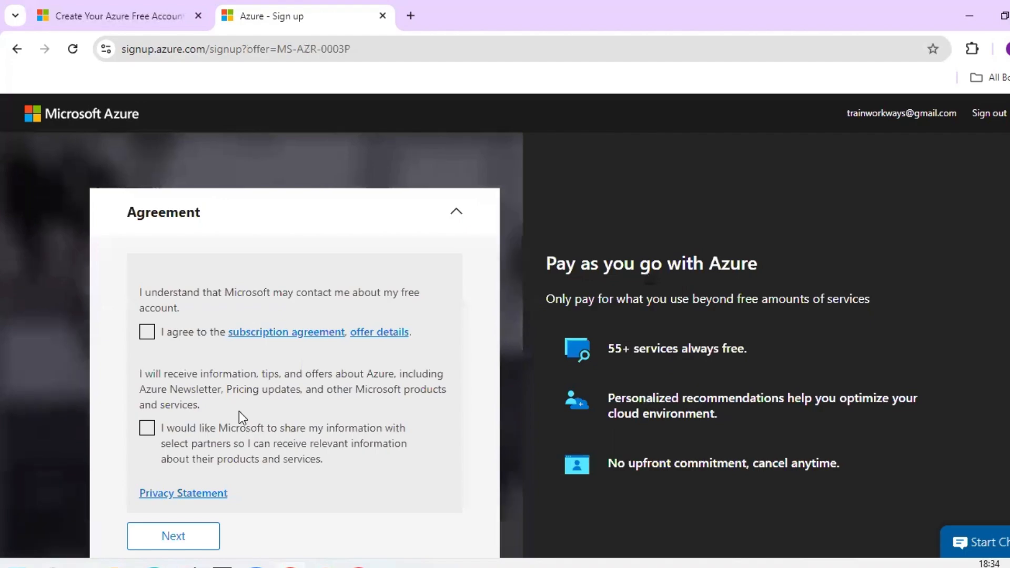
- Agree to the subscription agreement and move on to the tax information step
{"action": "left_click", "coordinate": [148, 337]}
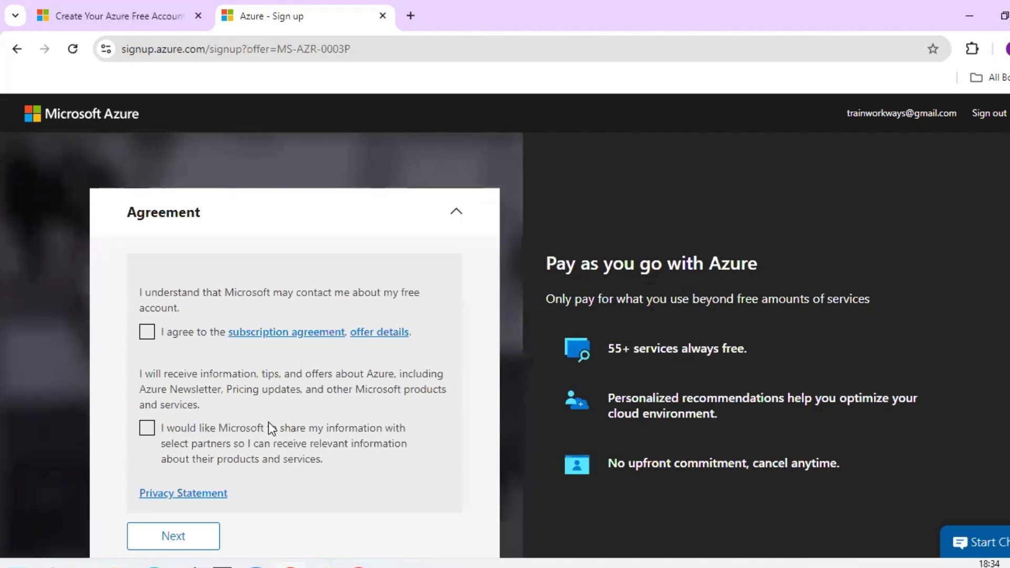
{"action": "scroll", "coordinate": [189, 385], "scroll_direction": "down", "scroll_amount": 3}
{"action": "left_click", "coordinate": [190, 388]}
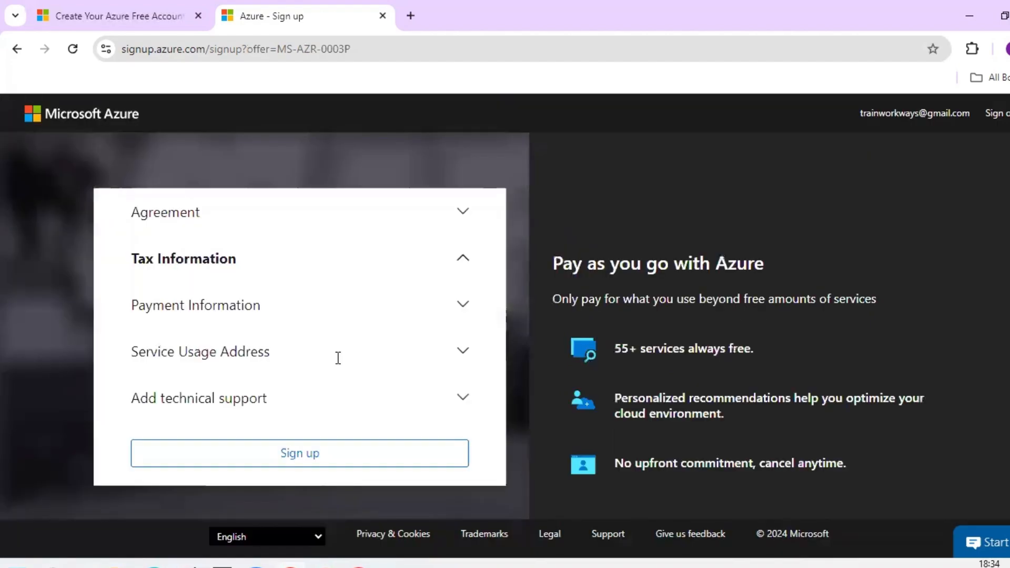
- Keep 'No technical support' selected among the technical support plans
{"action": "scroll", "coordinate": [295, 236], "scroll_direction": "down", "scroll_amount": 2}
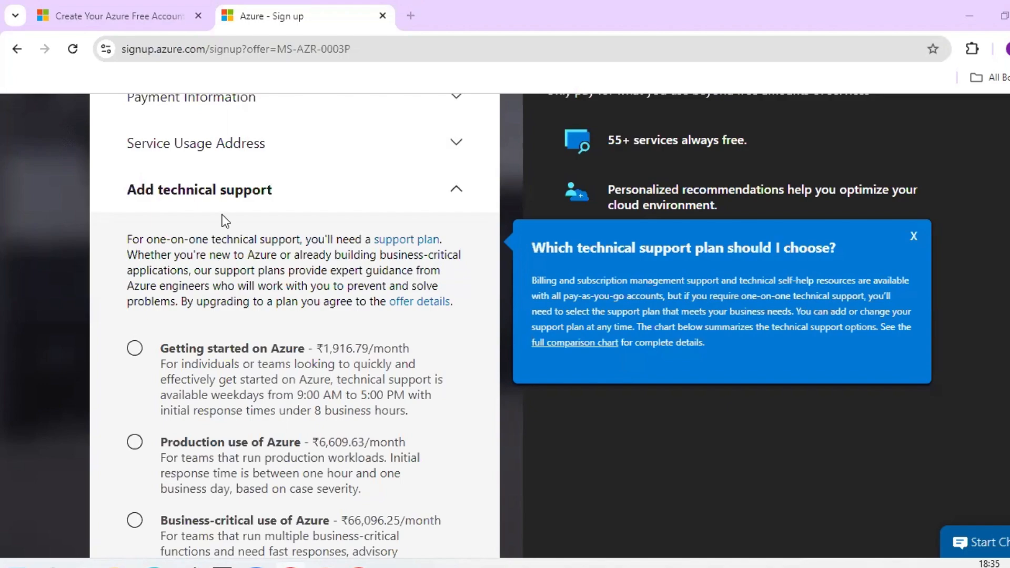
{"action": "scroll", "coordinate": [192, 241], "scroll_direction": "up", "scroll_amount": 4}
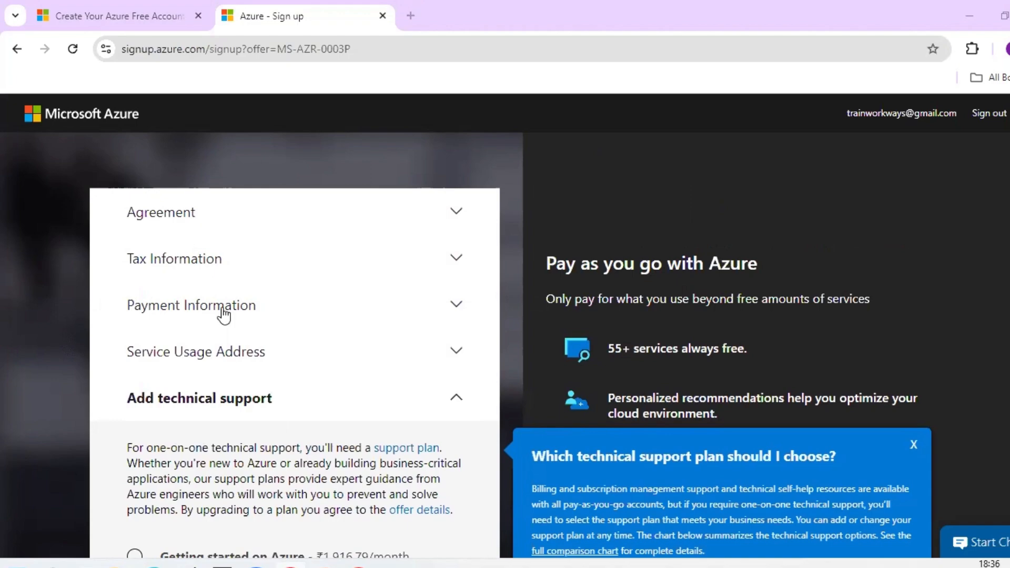
{"action": "scroll", "coordinate": [224, 313], "scroll_direction": "down", "scroll_amount": 1}
{"action": "scroll", "coordinate": [266, 191], "scroll_direction": "down", "scroll_amount": 4}
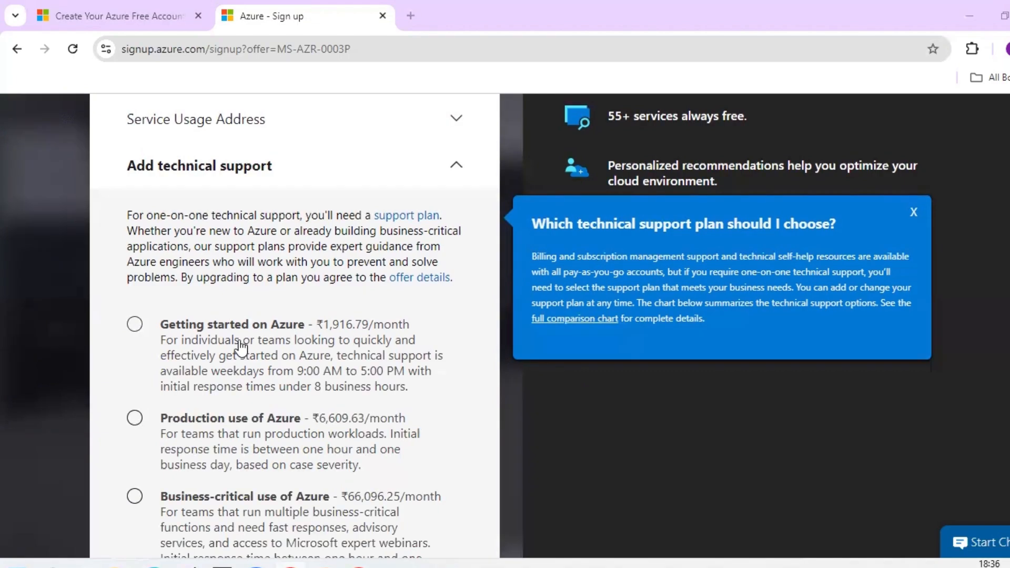
{"action": "scroll", "coordinate": [241, 347], "scroll_direction": "down", "scroll_amount": 1}
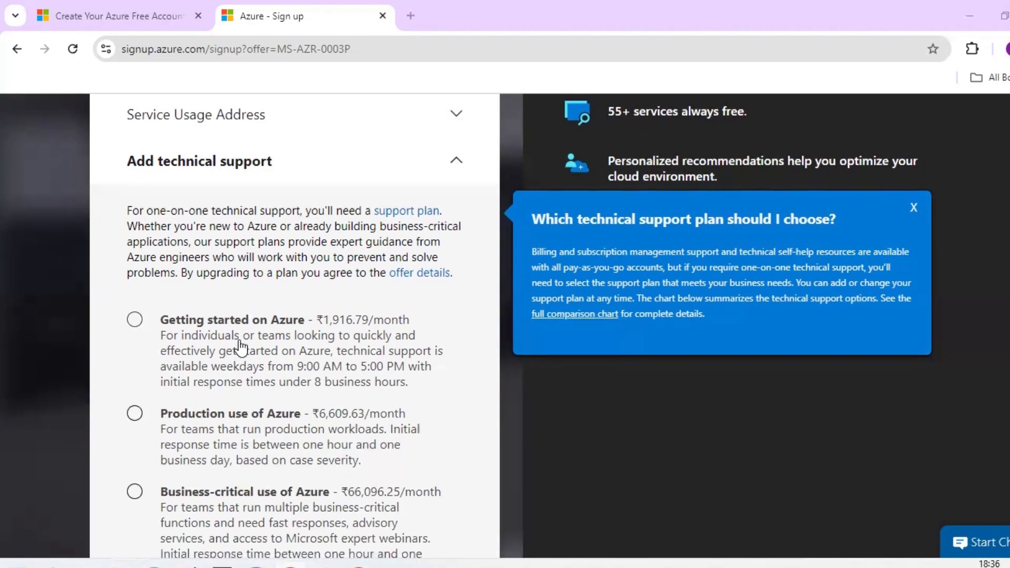
{"action": "scroll", "coordinate": [241, 347], "scroll_direction": "down", "scroll_amount": 3}
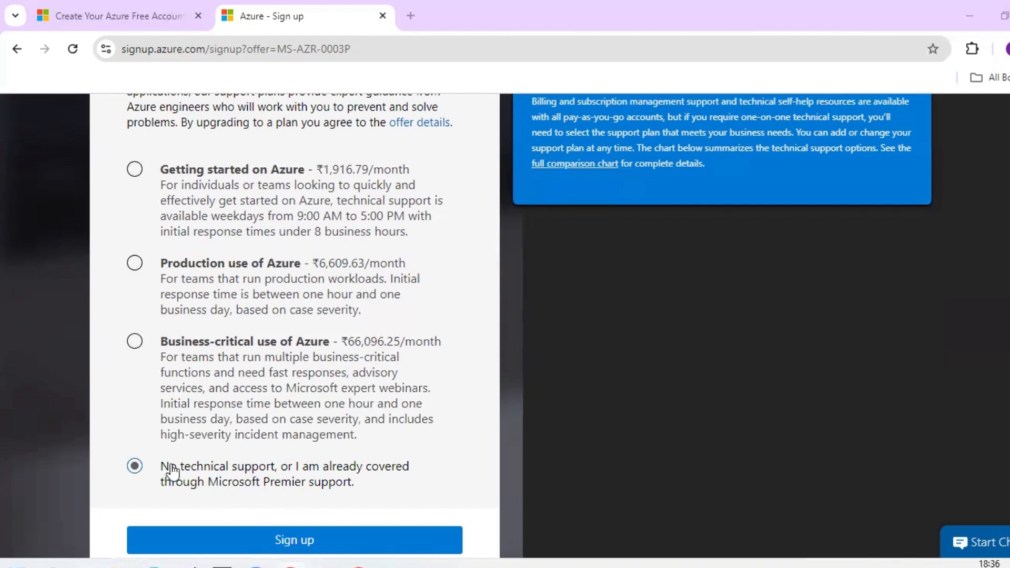
- Submit the pay-as-you-go signup and continue past the account protection prompt
{"action": "left_click", "coordinate": [289, 547]}
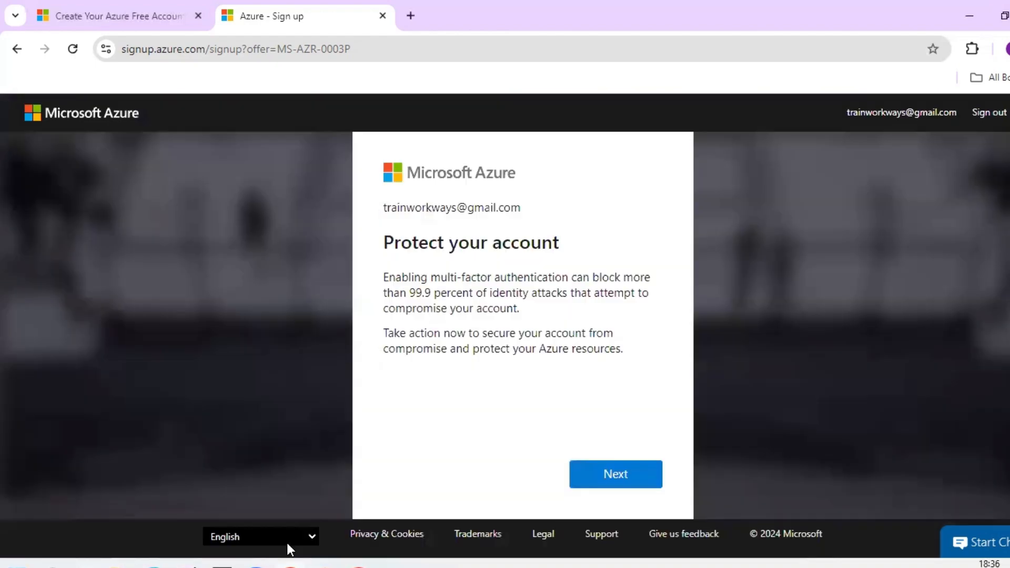
{"action": "left_click", "coordinate": [615, 474]}
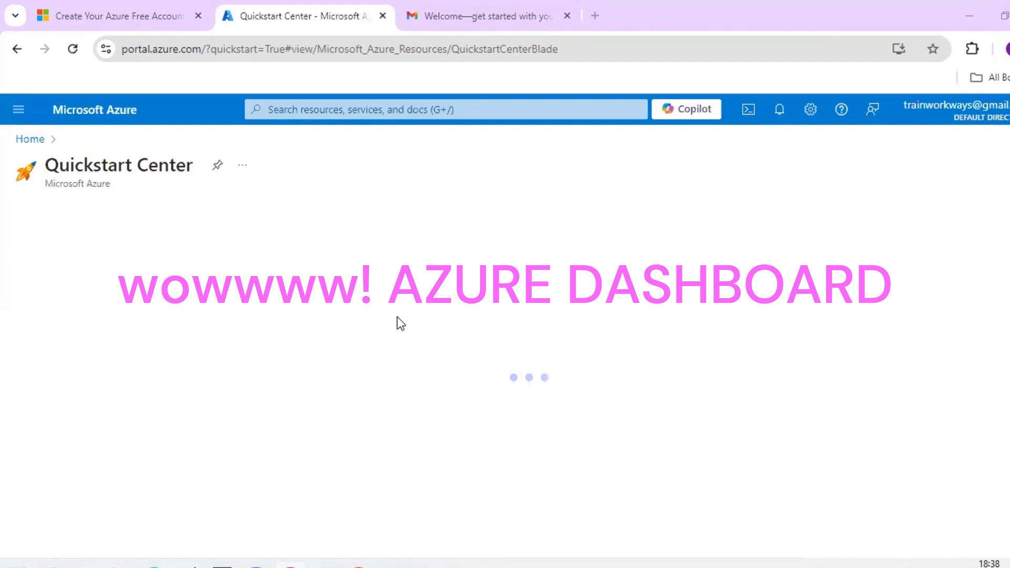
- Read the 'Build your first project with your new Azure account' welcome e-mail in Gmail
{"action": "key", "text": "ctrl+Tab"}
{"action": "scroll", "coordinate": [406, 316], "scroll_direction": "down", "scroll_amount": 5}
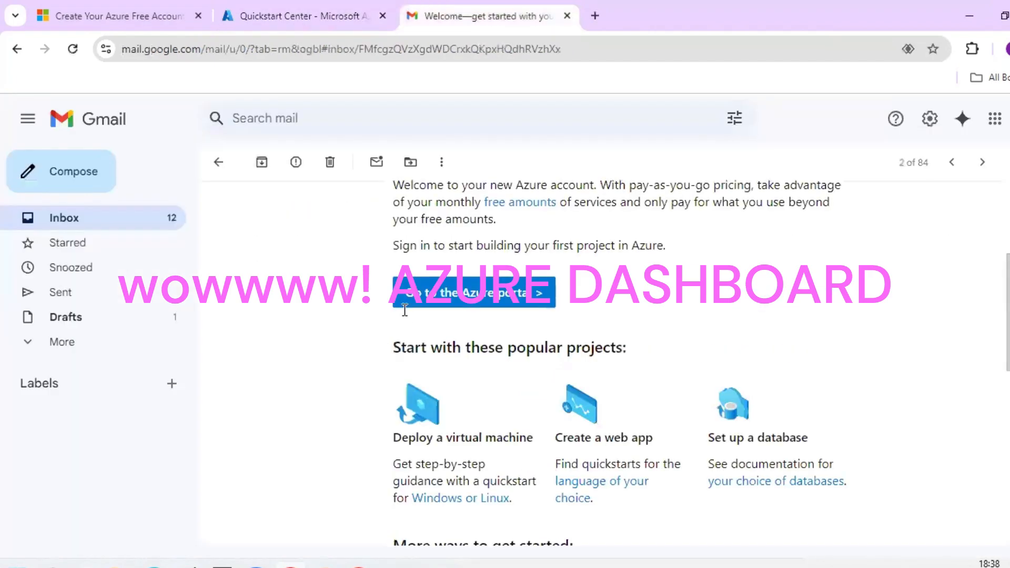
{"action": "scroll", "coordinate": [406, 315], "scroll_direction": "up", "scroll_amount": 3}
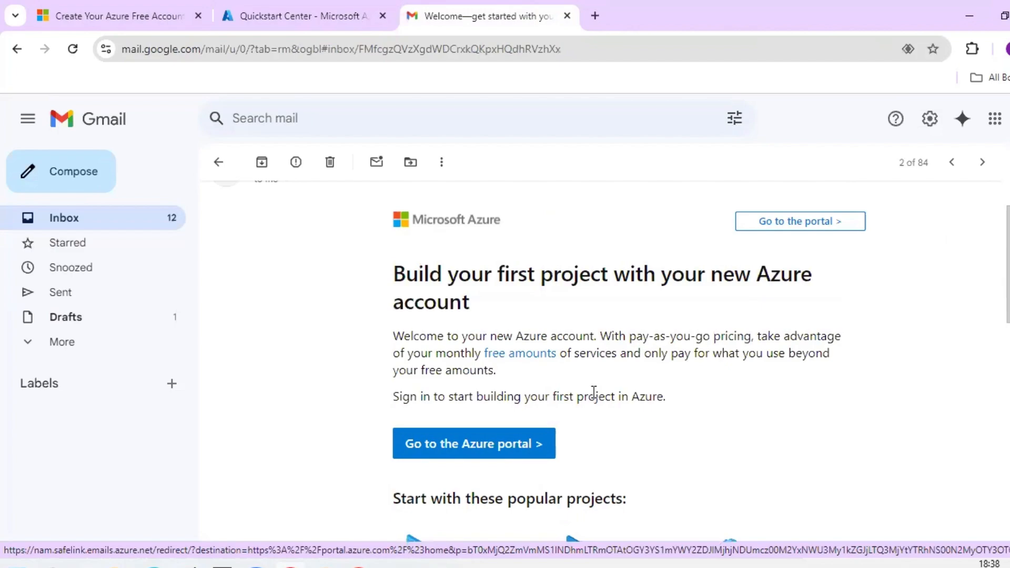
{"action": "scroll", "coordinate": [594, 398], "scroll_direction": "down", "scroll_amount": 4}
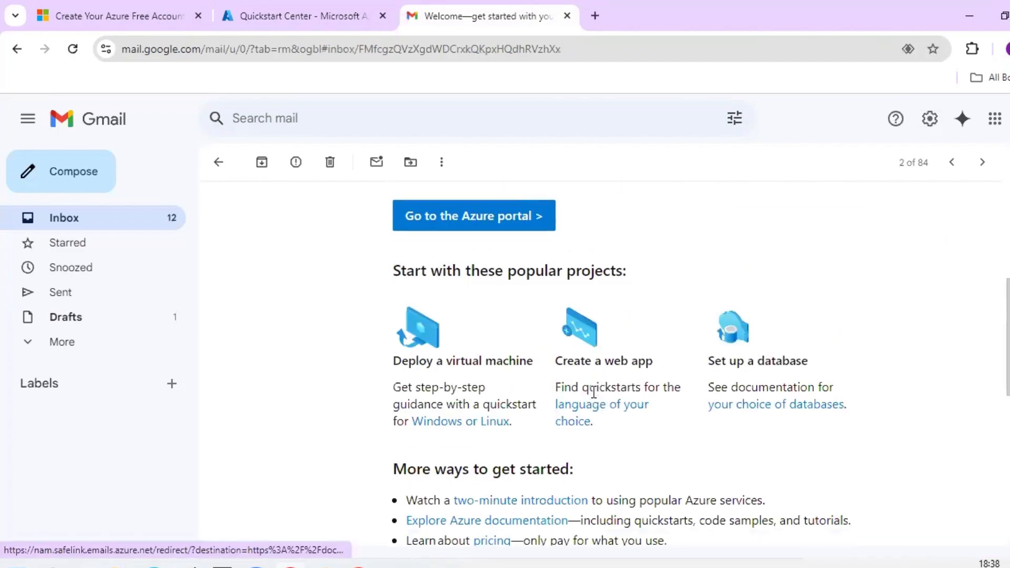
{"action": "scroll", "coordinate": [591, 398], "scroll_direction": "up", "scroll_amount": 1}
{"action": "scroll", "coordinate": [592, 393], "scroll_direction": "up", "scroll_amount": 1}
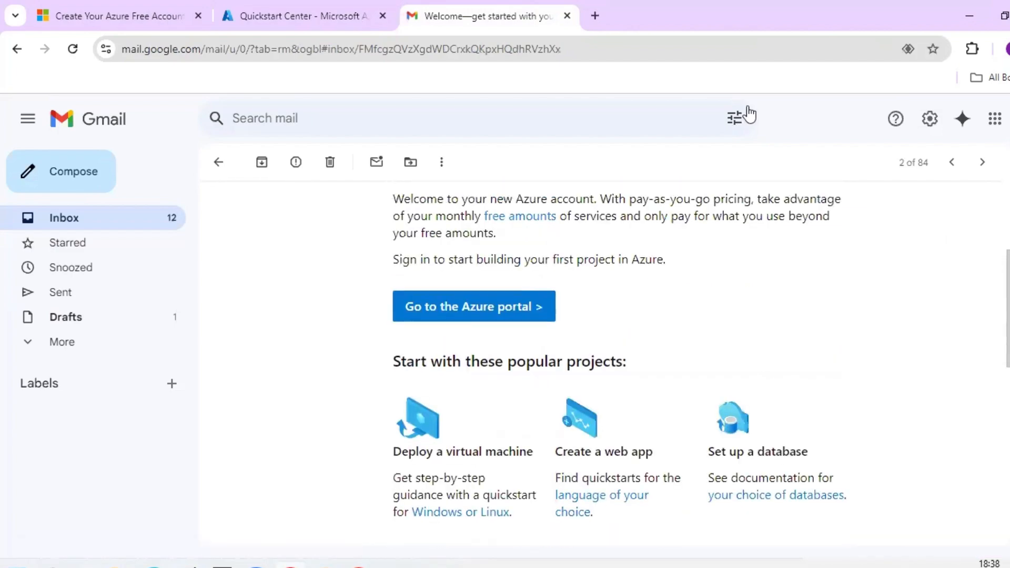
{"action": "scroll", "coordinate": [749, 115], "scroll_direction": "up", "scroll_amount": 2}
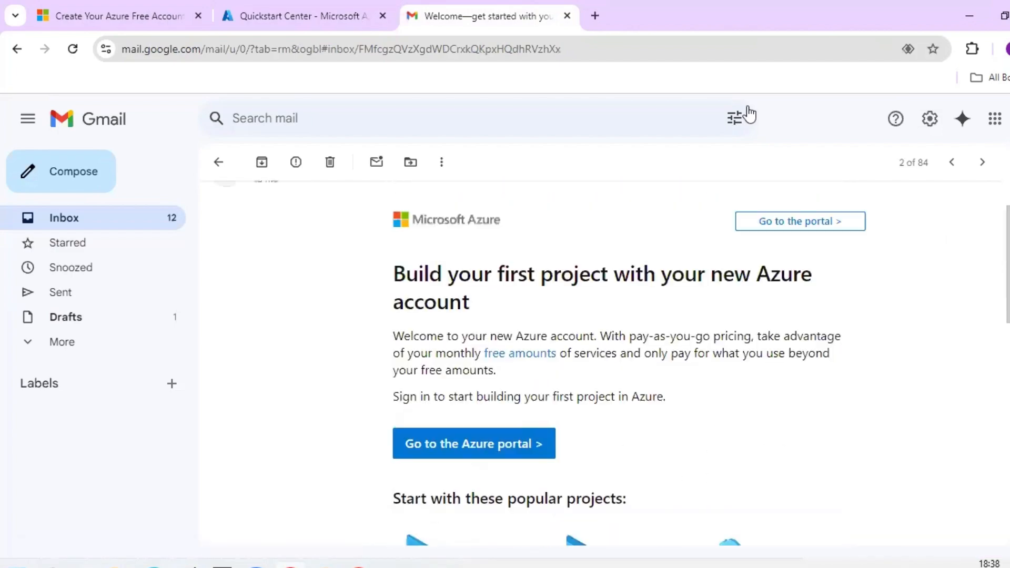
- Close the Gmail tab and open 'Manage multifactor authentication' from the Quickstart Center notification
{"action": "left_click", "coordinate": [567, 16]}
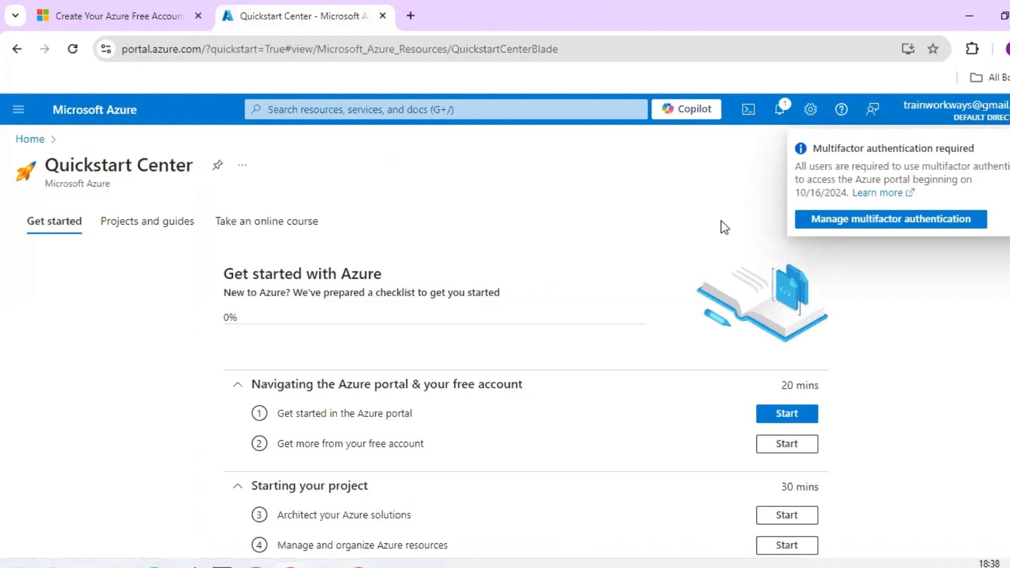
{"action": "left_click", "coordinate": [892, 218]}
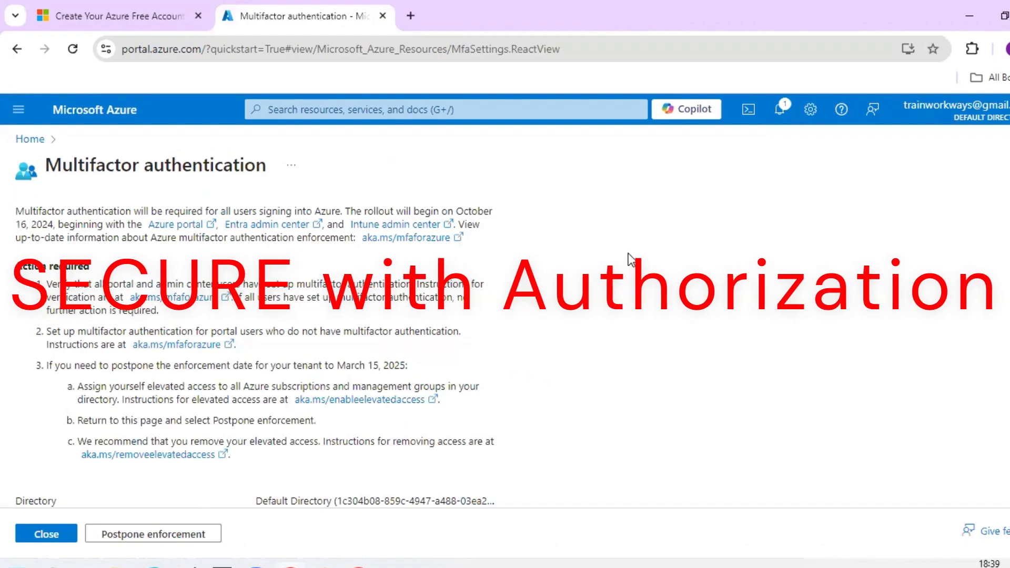
- Leave the Multifactor authentication page for the portal Home and its Azure services list
{"action": "scroll", "coordinate": [628, 253], "scroll_direction": "down", "scroll_amount": 2}
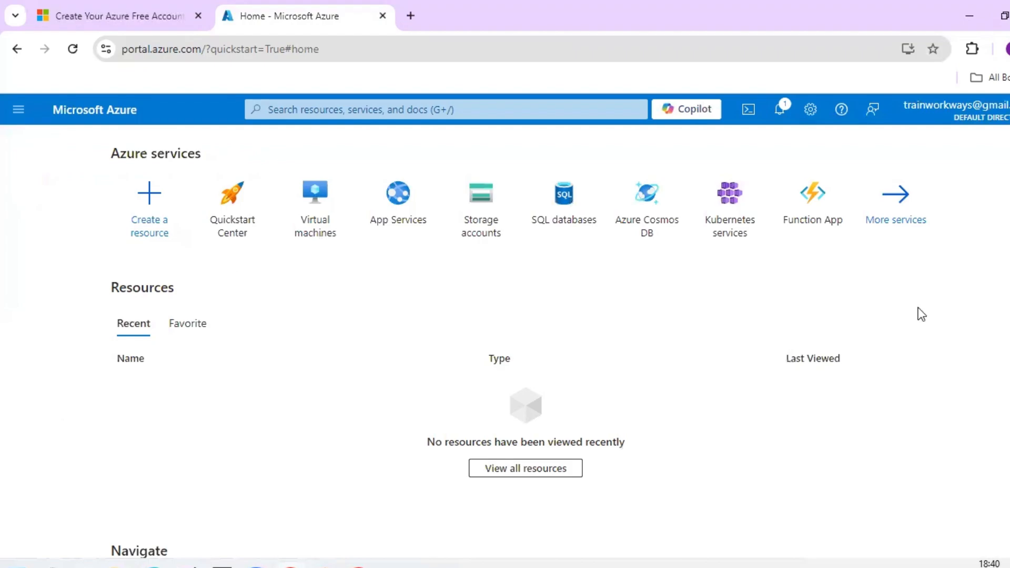
- Open 'My Microsoft account' from the Azure account menu in a new tab
{"action": "left_click", "coordinate": [1002, 118]}
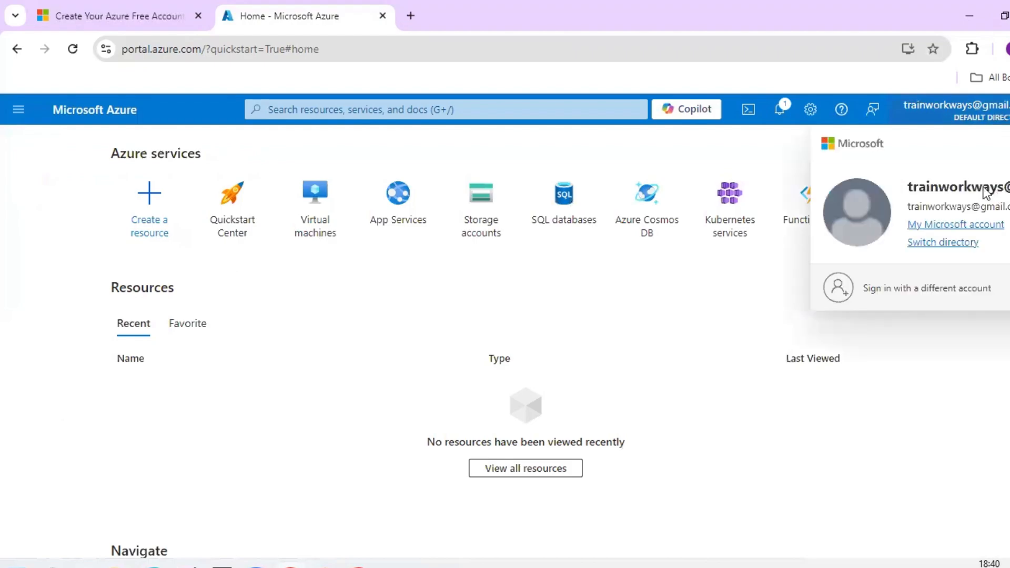
{"action": "left_click", "coordinate": [955, 229]}
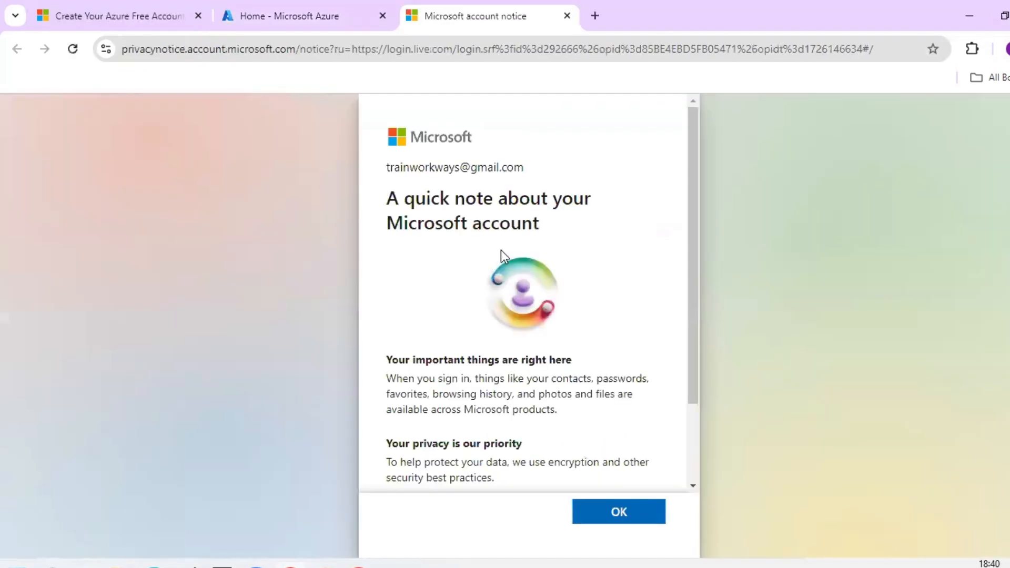
- Scroll through the Microsoft account privacy note and acknowledge it with OK
{"action": "scroll", "coordinate": [501, 251], "scroll_direction": "down", "scroll_amount": 2}
{"action": "scroll", "coordinate": [722, 427], "scroll_direction": "down", "scroll_amount": 1}
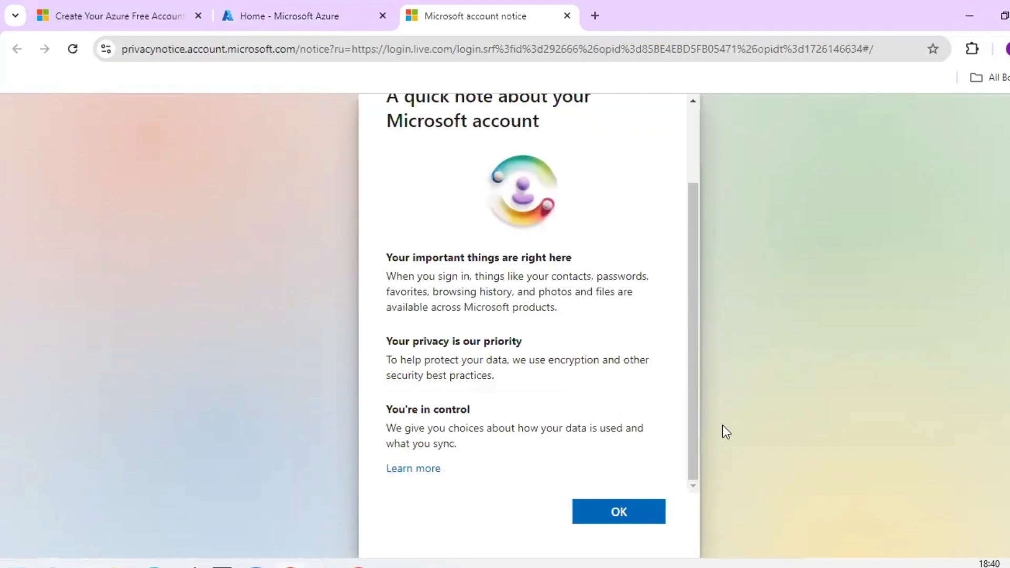
{"action": "left_click", "coordinate": [611, 512]}
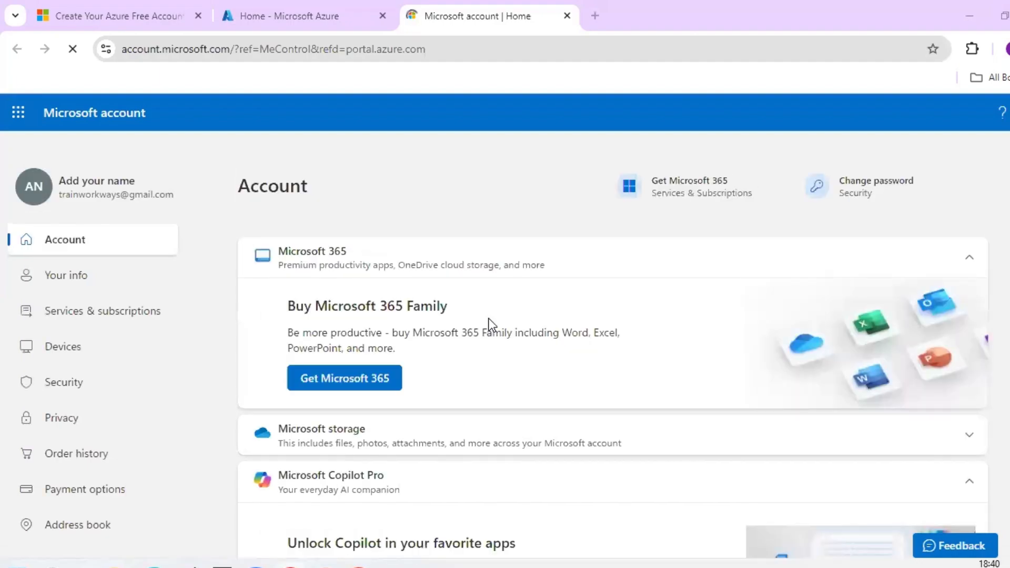
- Go to the Your info page and open Change password from it
{"action": "scroll", "coordinate": [489, 325], "scroll_direction": "down", "scroll_amount": 2}
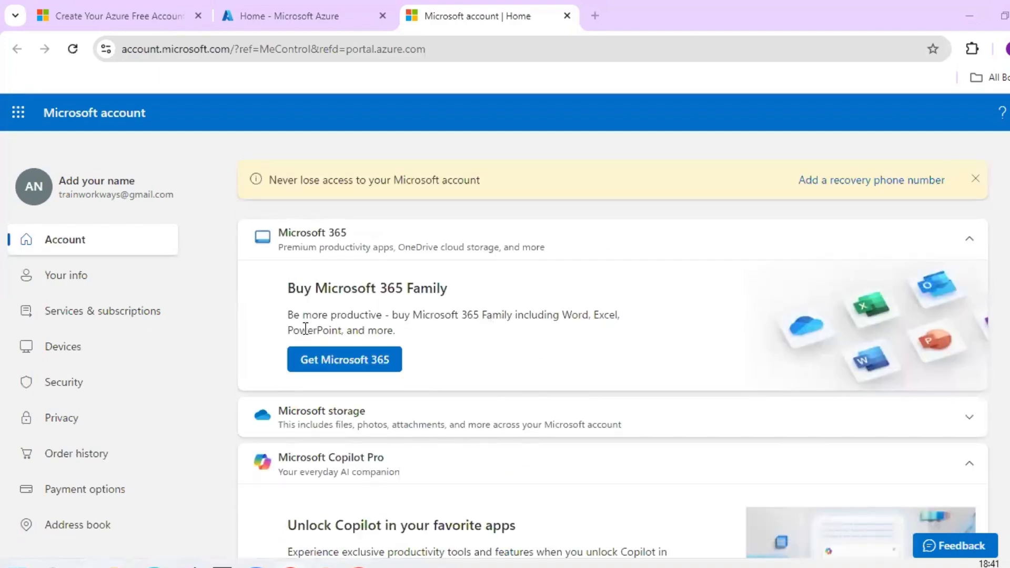
{"action": "left_click", "coordinate": [98, 280]}
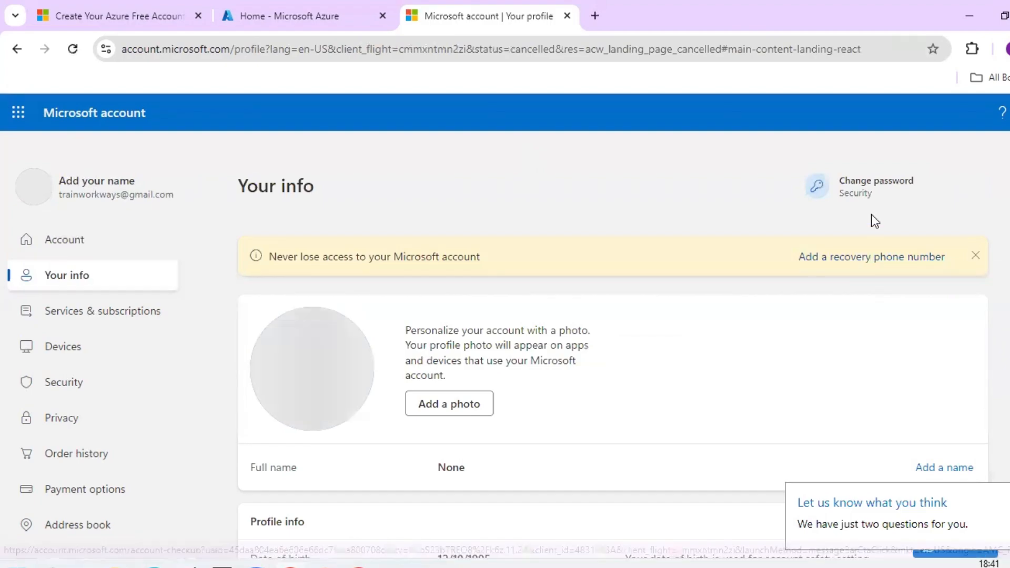
{"action": "left_click", "coordinate": [890, 193]}
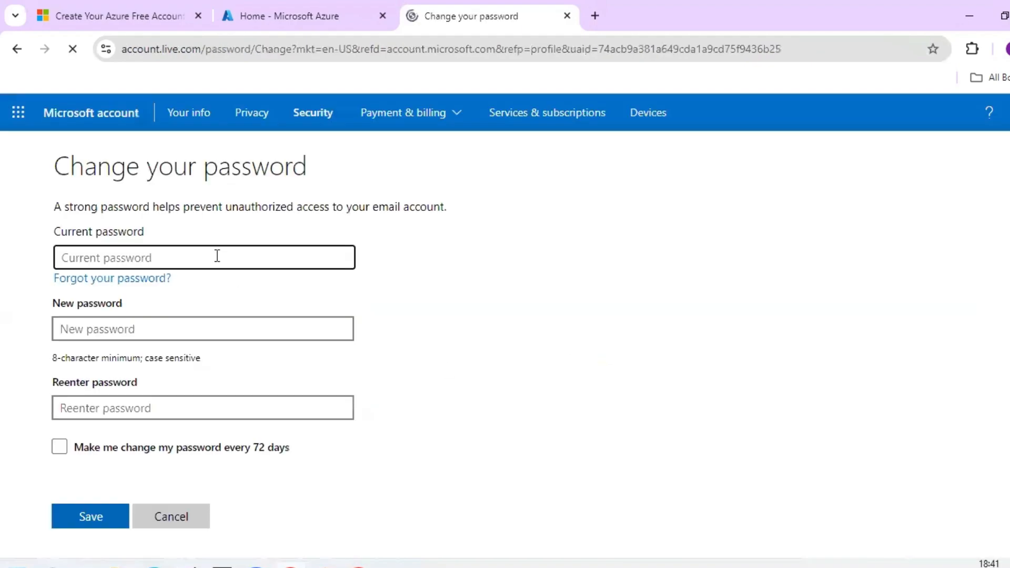
{"action": "left_click", "coordinate": [185, 330]}
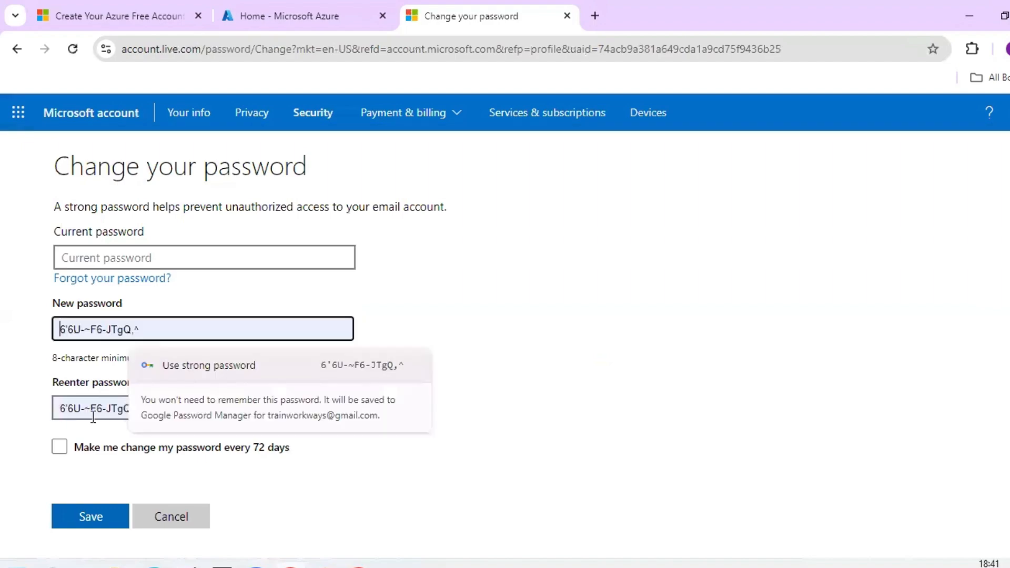
{"action": "key", "text": "Tab"}
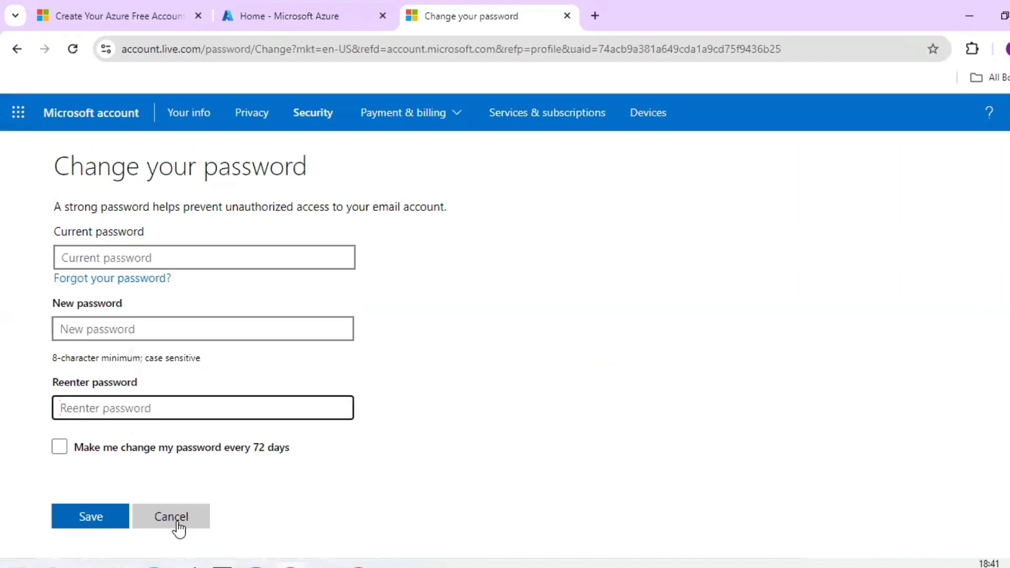
{"action": "left_click", "coordinate": [177, 522]}
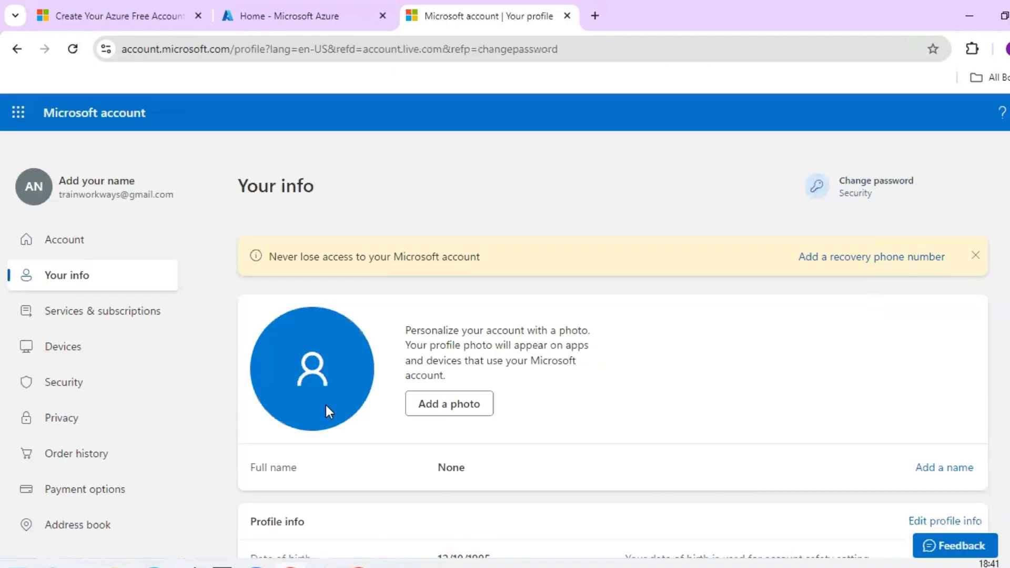
- Start adding a recovery phone number, then dismiss the pending security action prompt
{"action": "scroll", "coordinate": [326, 408], "scroll_direction": "down", "scroll_amount": 3}
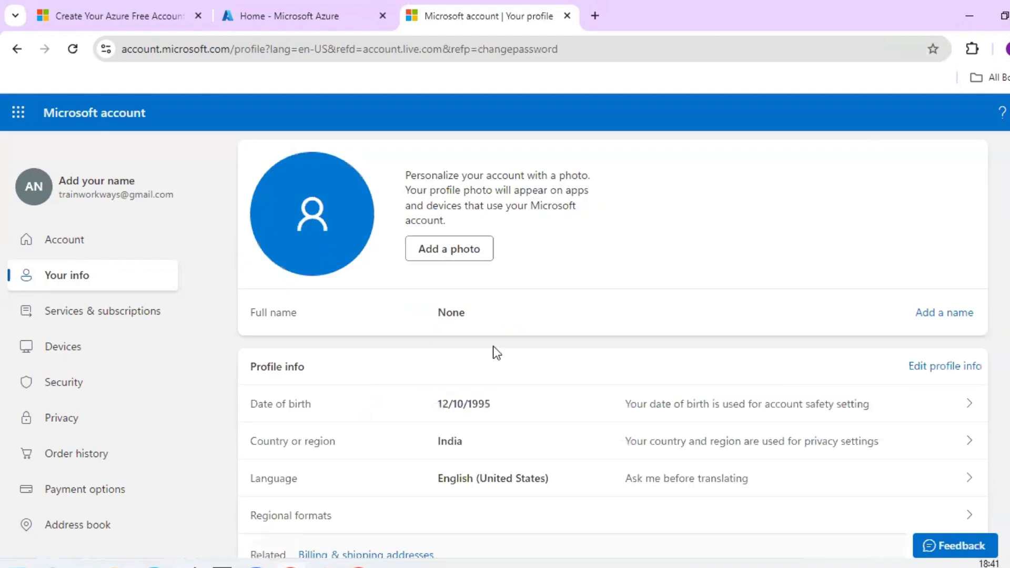
{"action": "scroll", "coordinate": [495, 352], "scroll_direction": "down", "scroll_amount": 1}
{"action": "scroll", "coordinate": [494, 351], "scroll_direction": "down", "scroll_amount": 5}
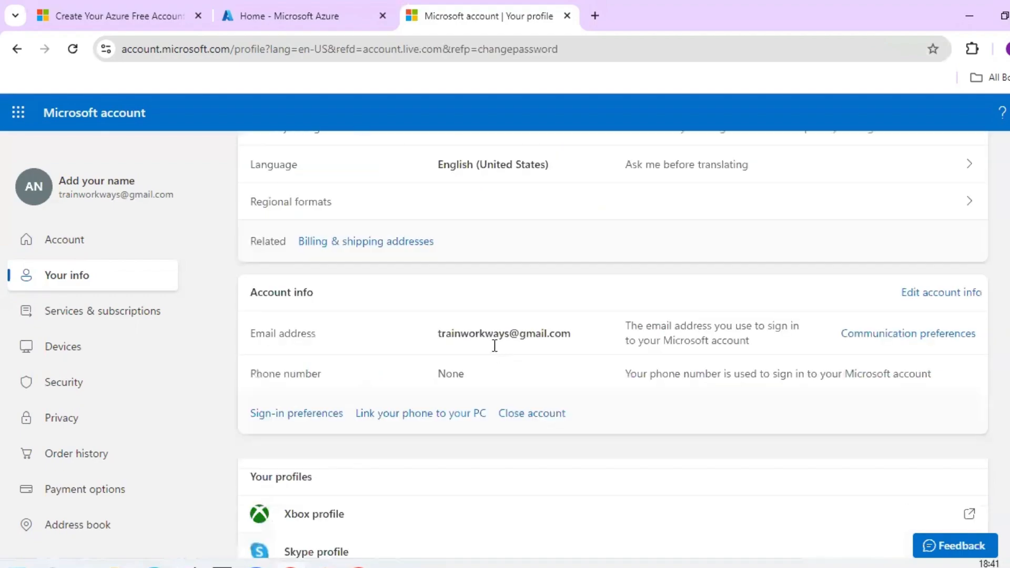
{"action": "scroll", "coordinate": [922, 198], "scroll_direction": "up", "scroll_amount": 9}
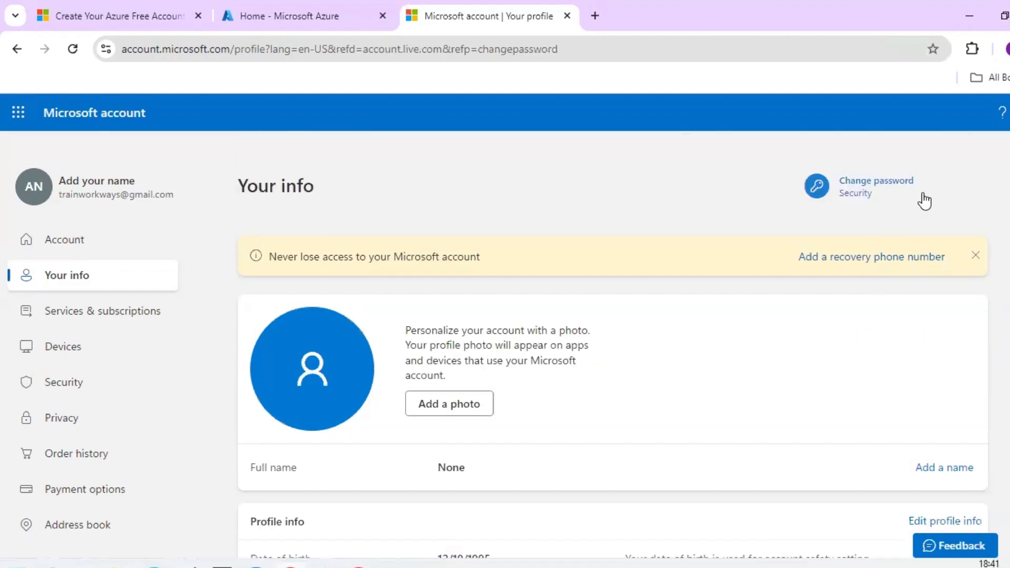
{"action": "left_click", "coordinate": [870, 259]}
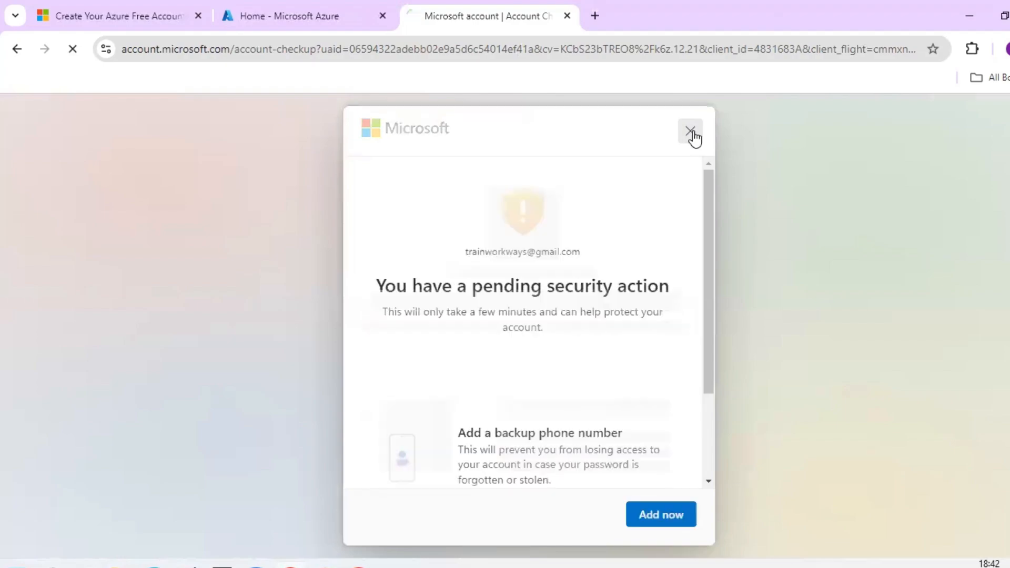
{"action": "left_click", "coordinate": [691, 132]}
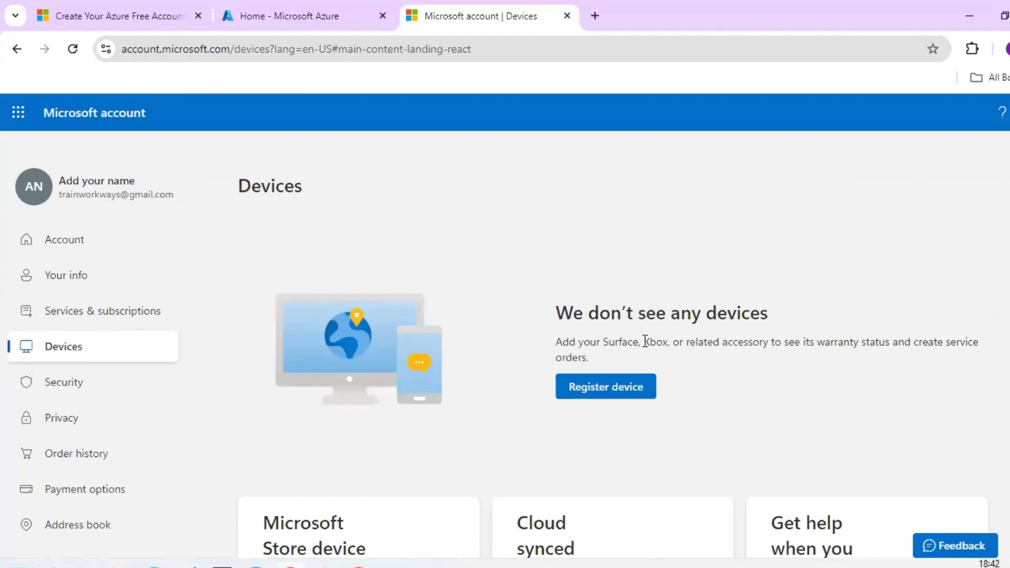
- Scroll down the Devices page, which shows no registered devices
{"action": "scroll", "coordinate": [637, 342], "scroll_direction": "down", "scroll_amount": 3}
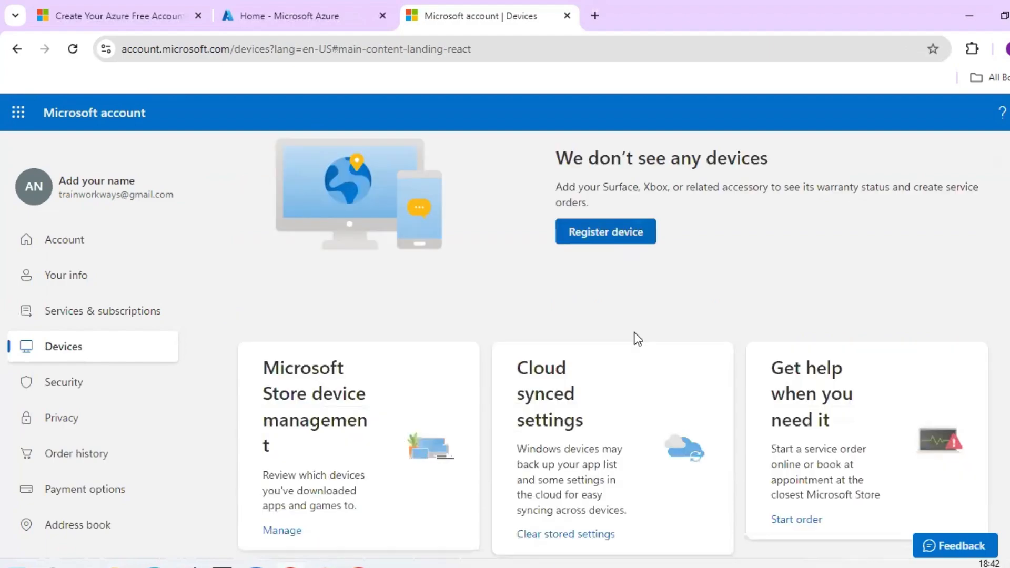
{"action": "scroll", "coordinate": [637, 340], "scroll_direction": "down", "scroll_amount": 1}
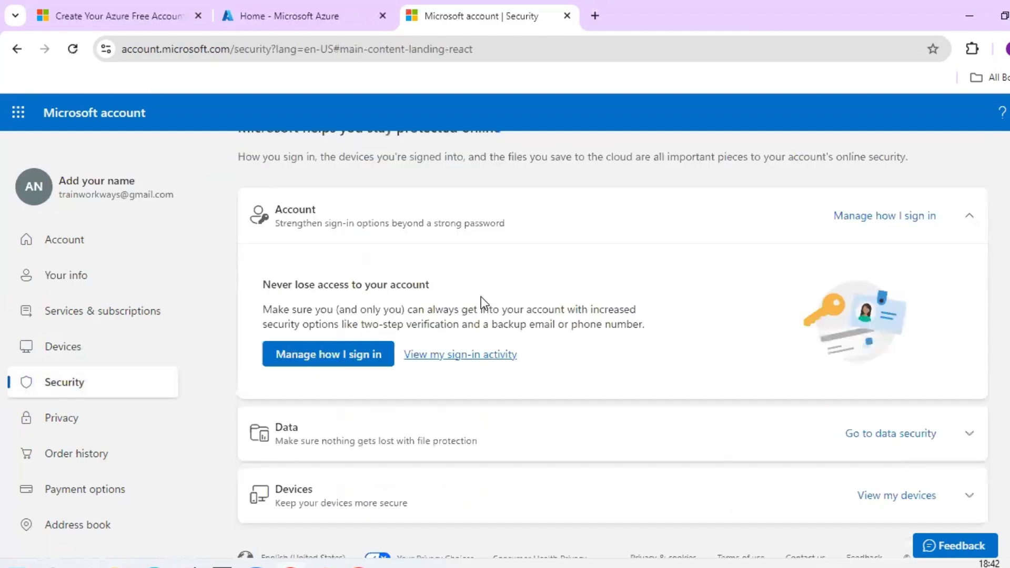
- Review the Recent activity list of account sign-ins
{"action": "left_click", "coordinate": [485, 352]}
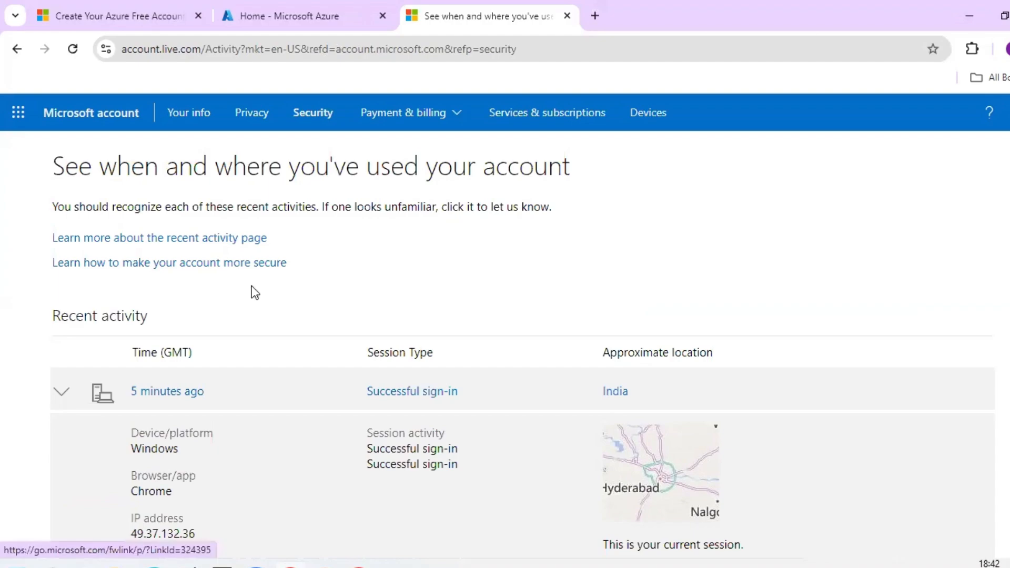
{"action": "scroll", "coordinate": [253, 292], "scroll_direction": "down", "scroll_amount": 3}
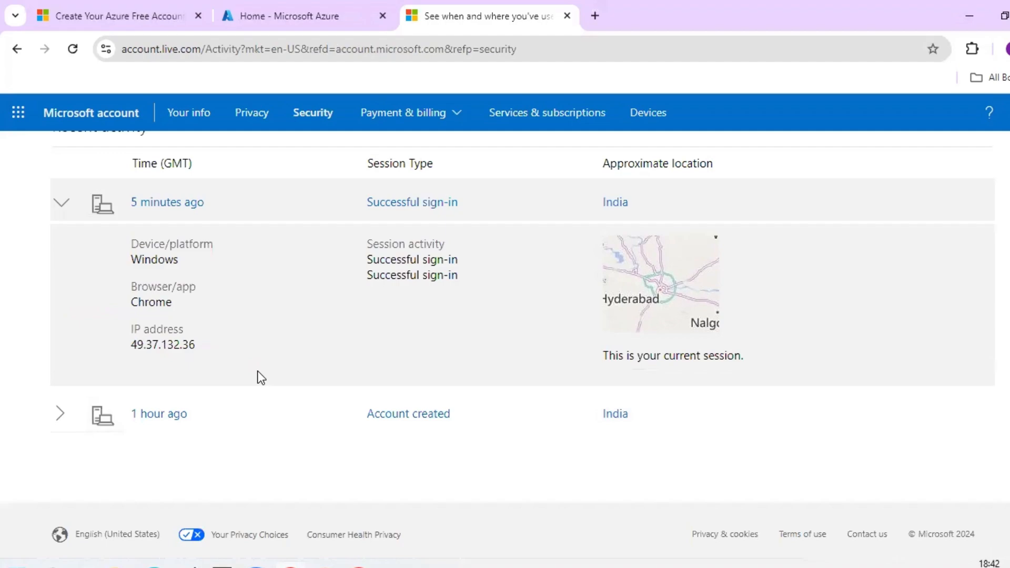
{"action": "scroll", "coordinate": [260, 378], "scroll_direction": "up", "scroll_amount": 3}
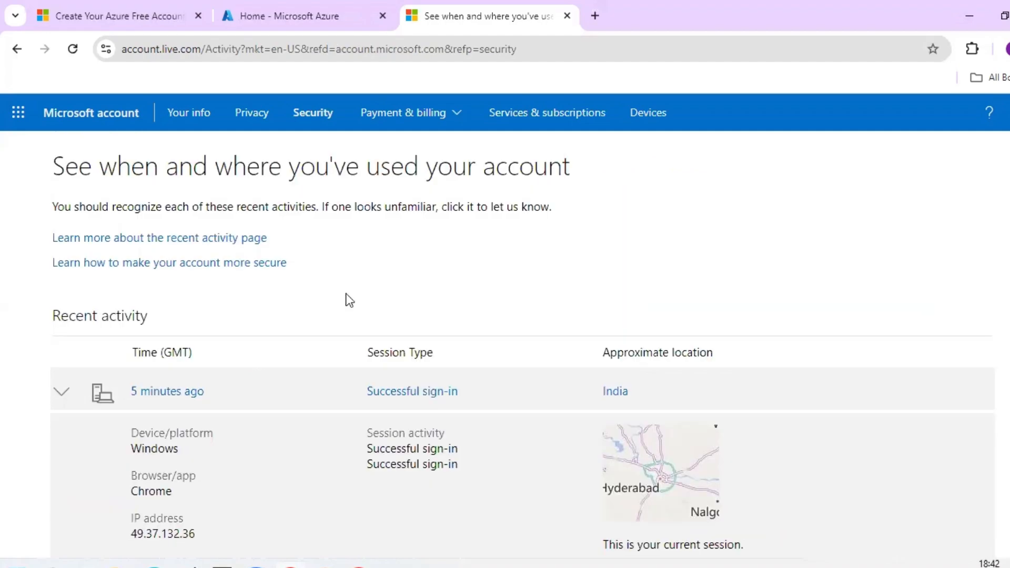
- Return to the Security page and scroll down to its Devices section
{"action": "key", "text": "alt+Left"}
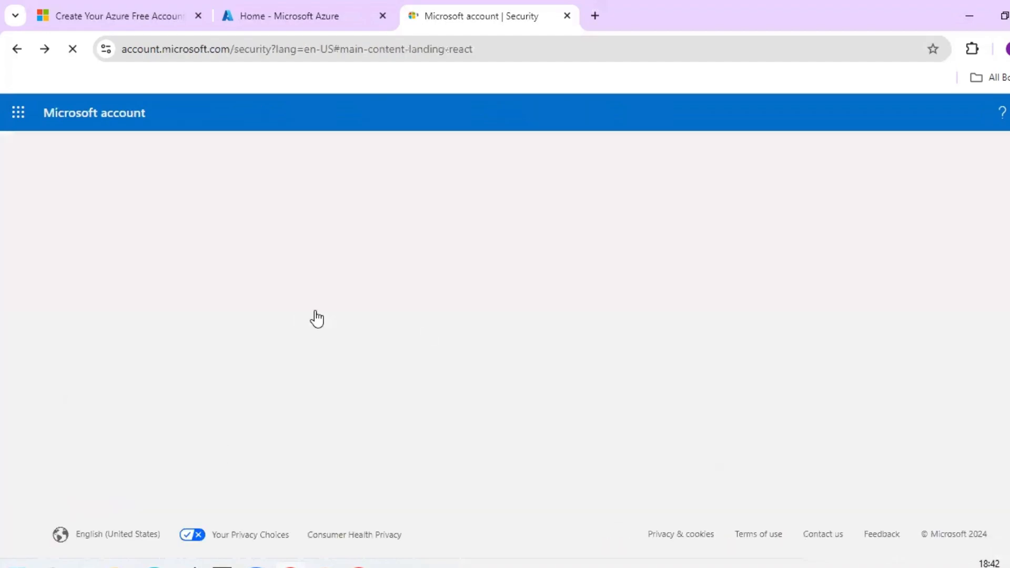
{"action": "scroll", "coordinate": [407, 362], "scroll_direction": "down", "scroll_amount": 3}
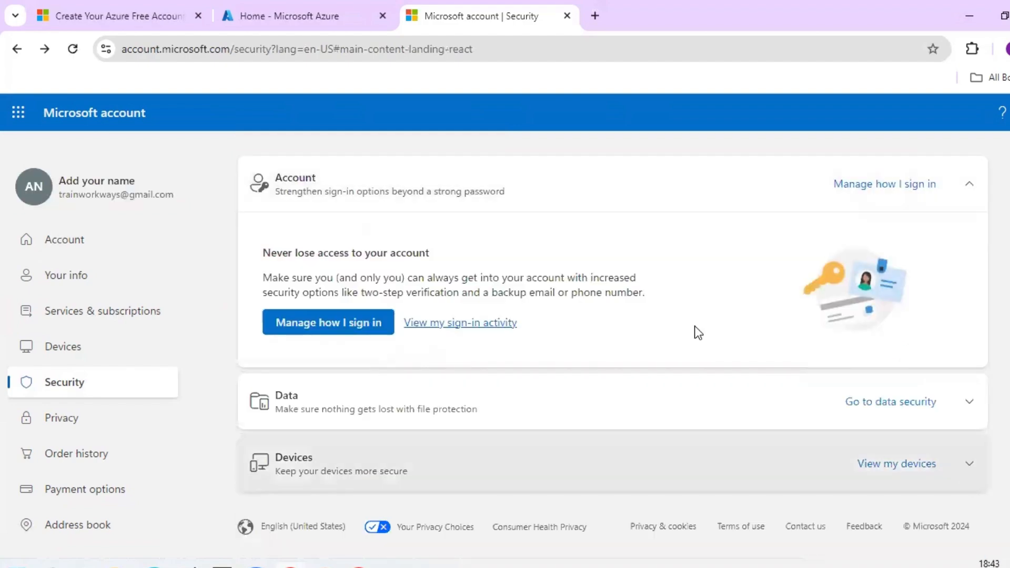
{"action": "scroll", "coordinate": [404, 393], "scroll_direction": "down", "scroll_amount": 3}
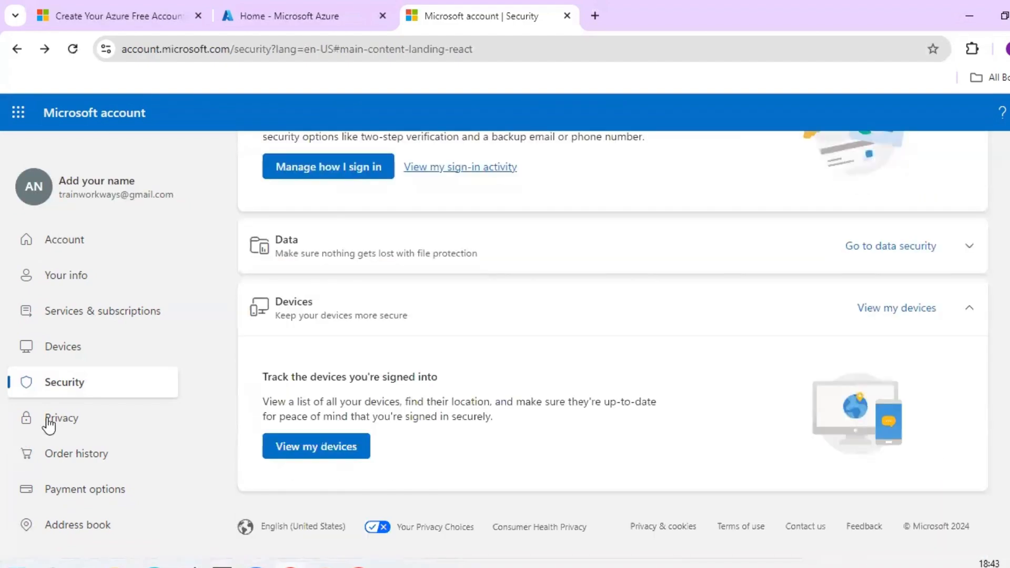
- Open Payment options and review the 0.00 USD balance and saved credit card
{"action": "left_click", "coordinate": [75, 492]}
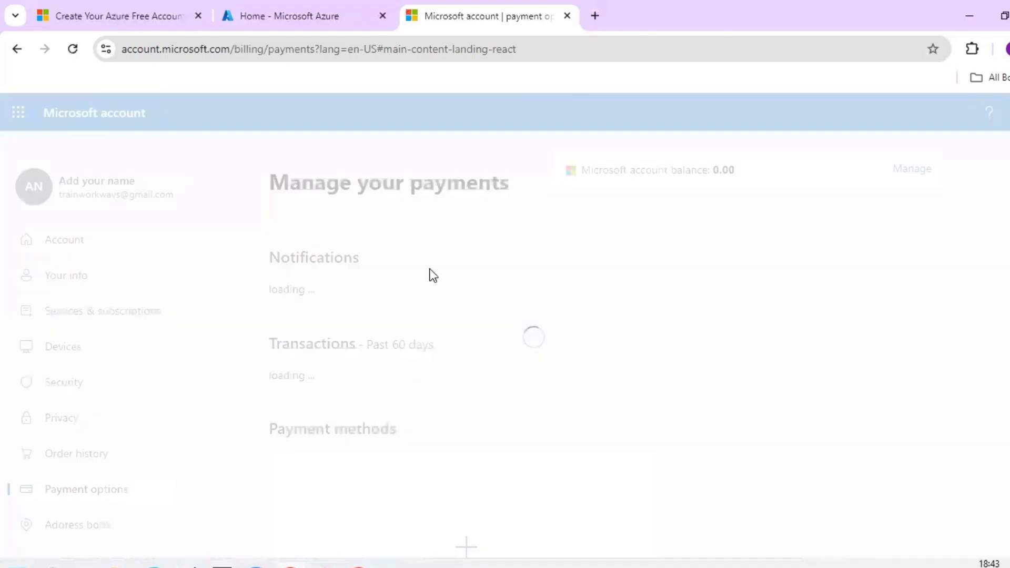
{"action": "scroll", "coordinate": [431, 277], "scroll_direction": "down", "scroll_amount": 6}
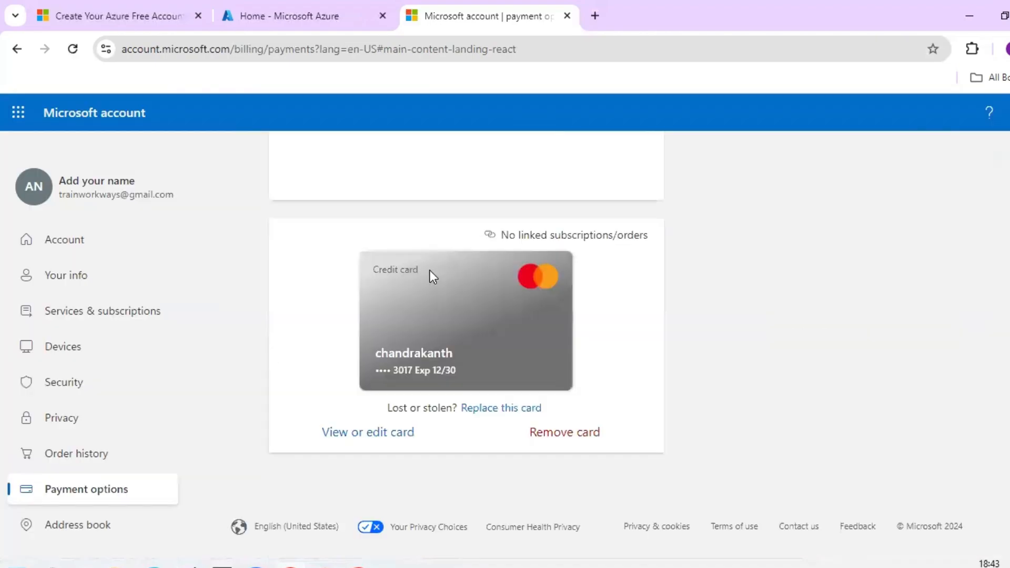
{"action": "scroll", "coordinate": [429, 270], "scroll_direction": "up", "scroll_amount": 6}
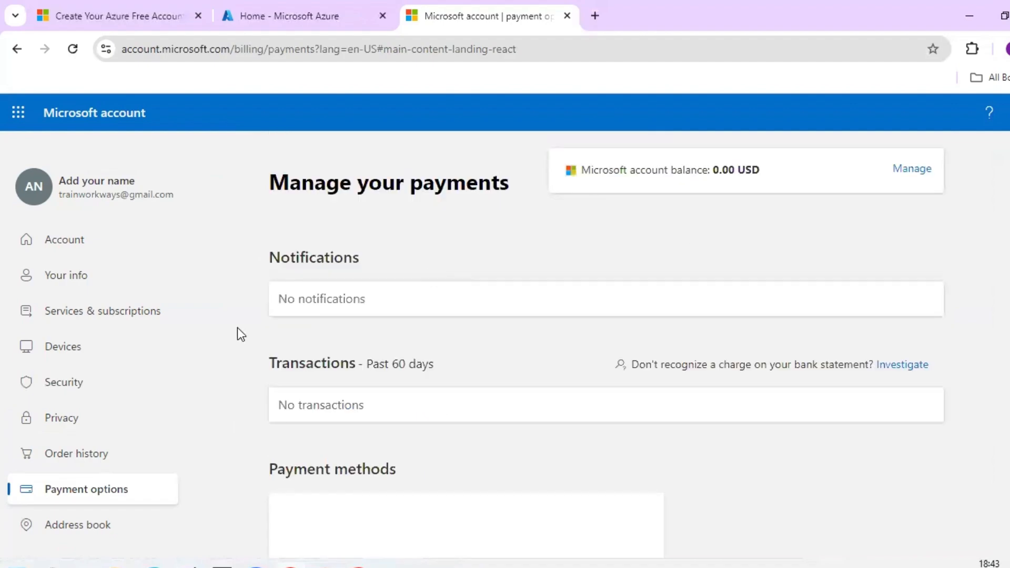
{"action": "left_click", "coordinate": [90, 313]}
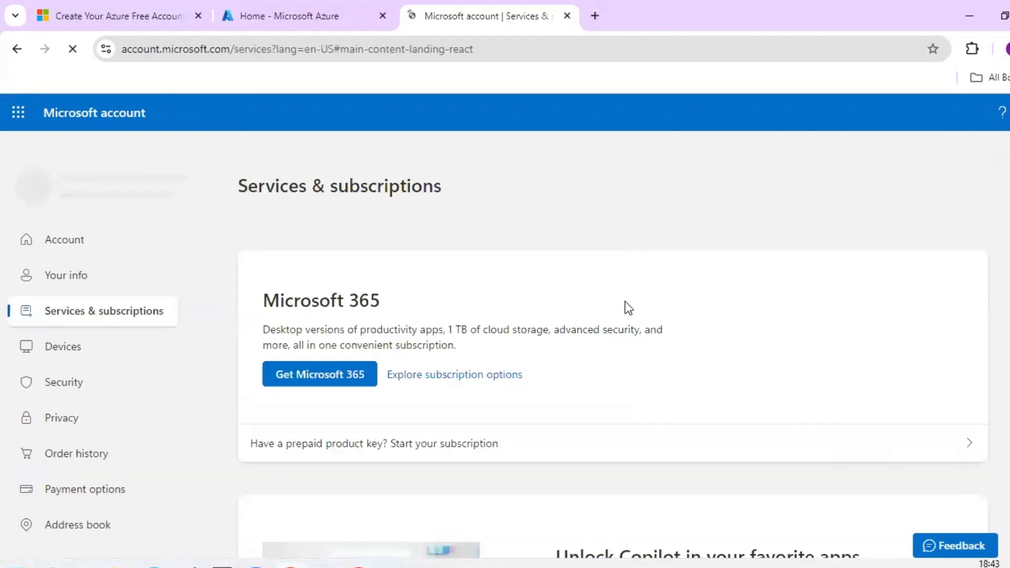
{"action": "scroll", "coordinate": [625, 300], "scroll_direction": "down", "scroll_amount": 5}
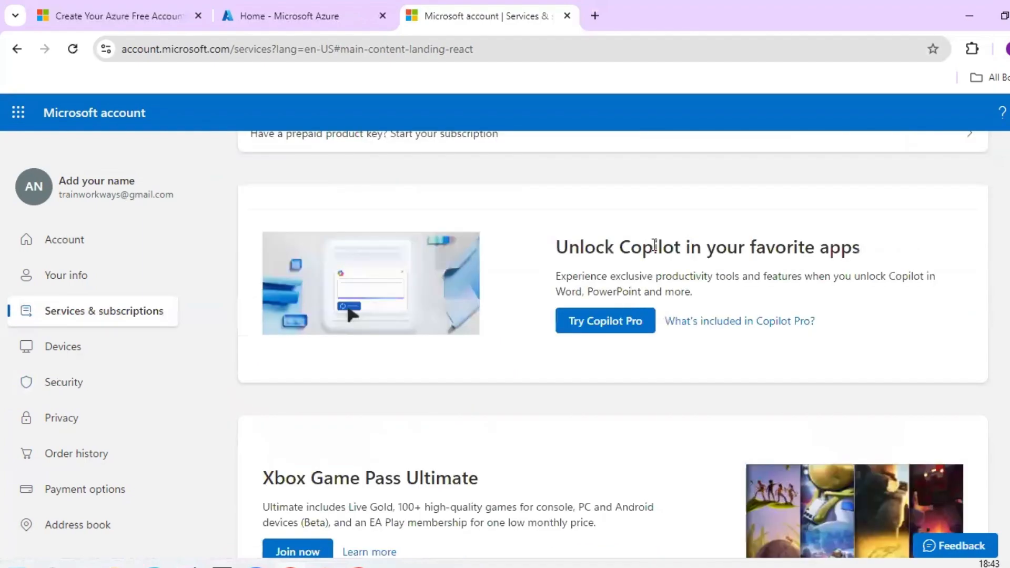
{"action": "scroll", "coordinate": [320, 390], "scroll_direction": "up", "scroll_amount": 4}
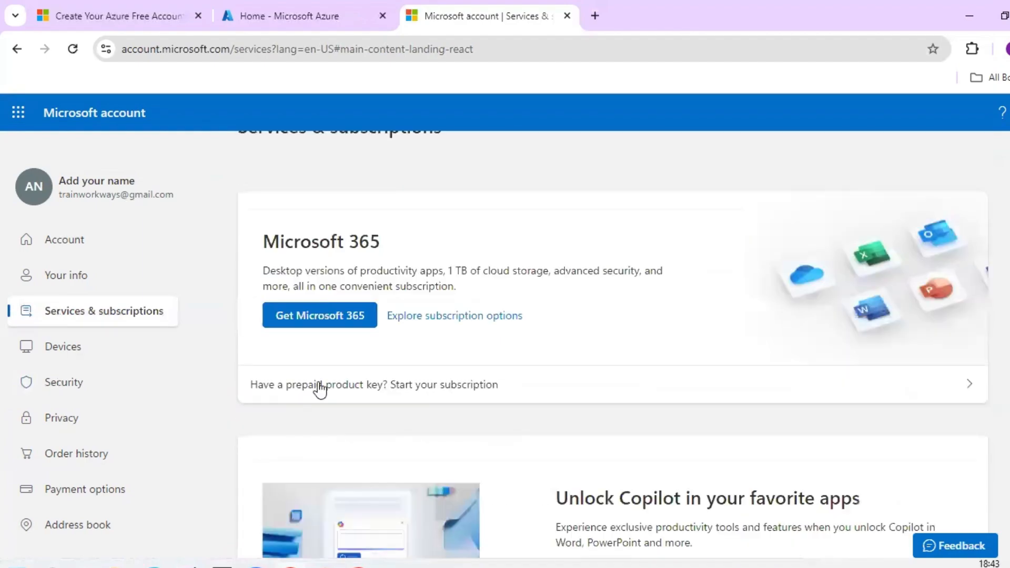
{"action": "scroll", "coordinate": [319, 389], "scroll_direction": "up", "scroll_amount": 1}
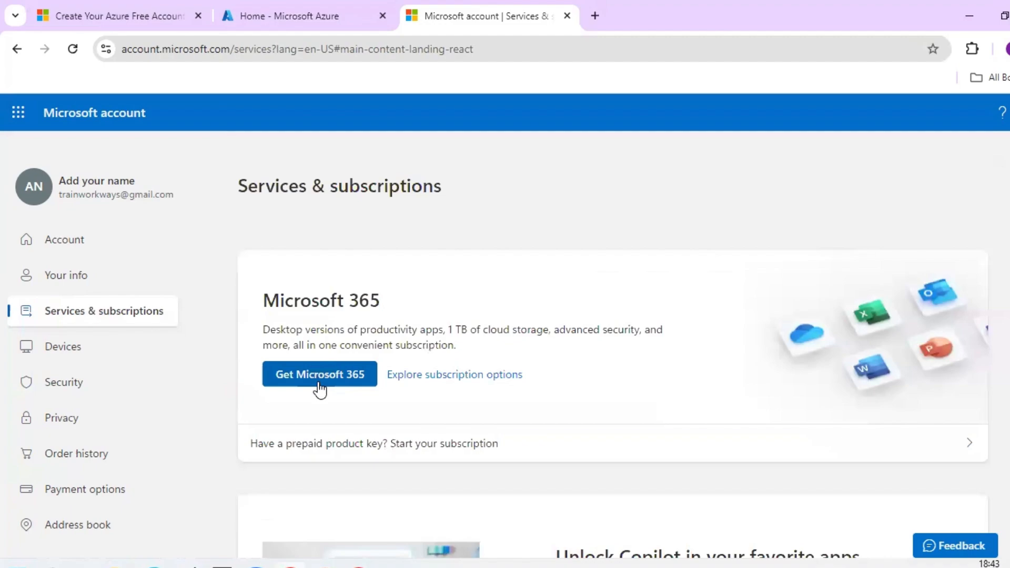
{"action": "scroll", "coordinate": [320, 390], "scroll_direction": "down", "scroll_amount": 1}
{"action": "scroll", "coordinate": [320, 390], "scroll_direction": "down", "scroll_amount": 8}
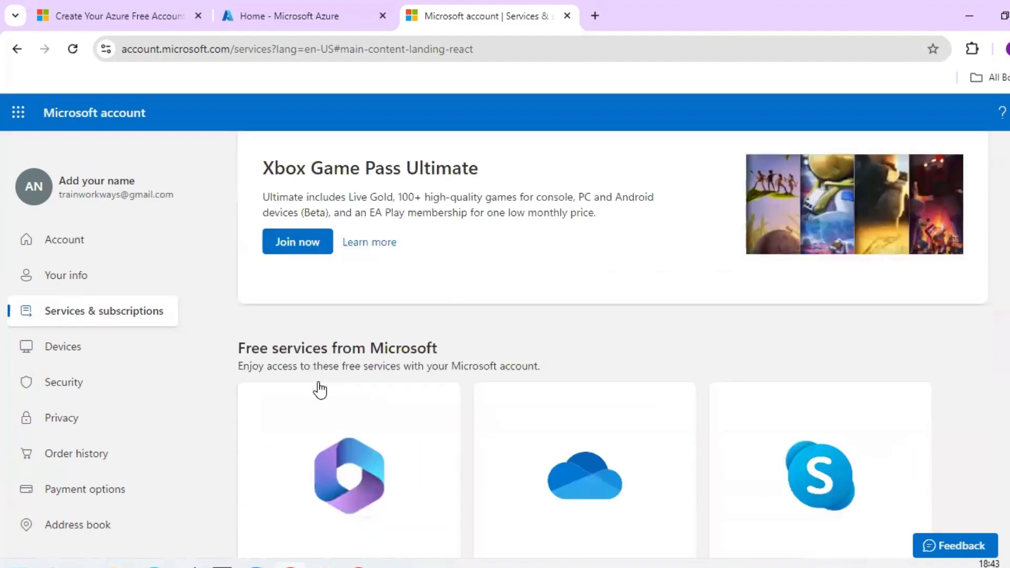
{"action": "scroll", "coordinate": [320, 389], "scroll_direction": "down", "scroll_amount": 3}
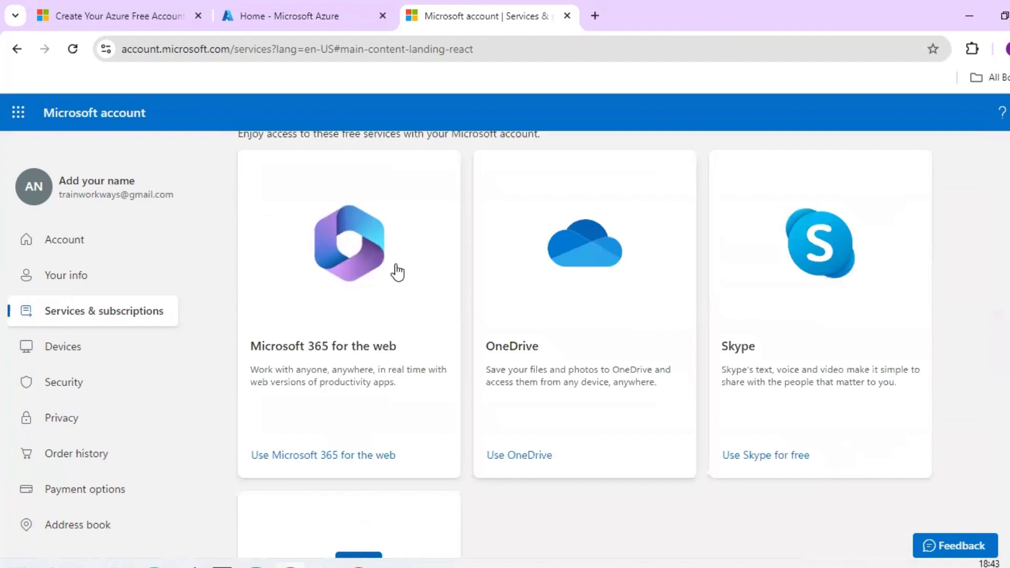
{"action": "scroll", "coordinate": [397, 263], "scroll_direction": "up", "scroll_amount": 2}
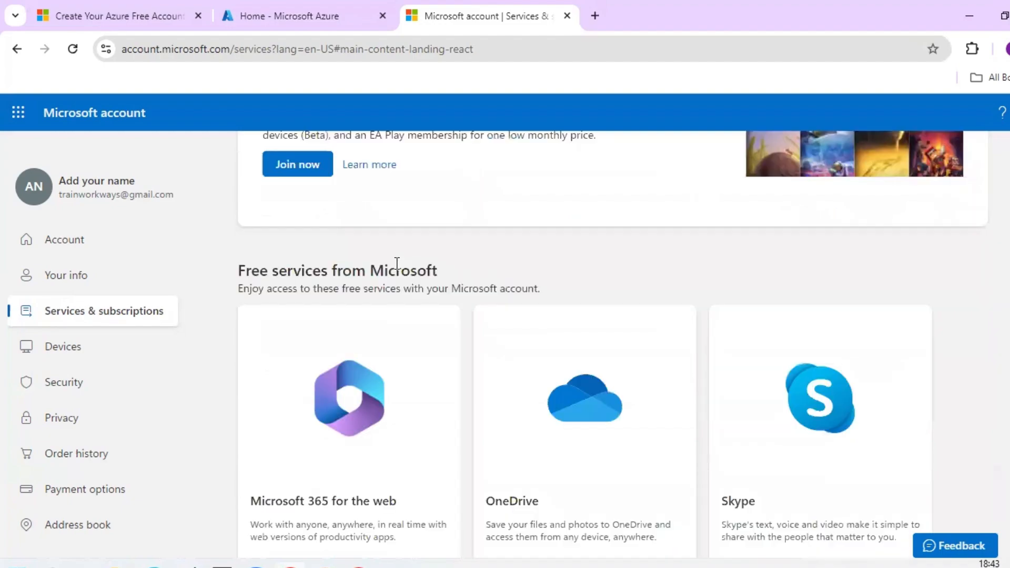
{"action": "scroll", "coordinate": [469, 330], "scroll_direction": "down", "scroll_amount": 2}
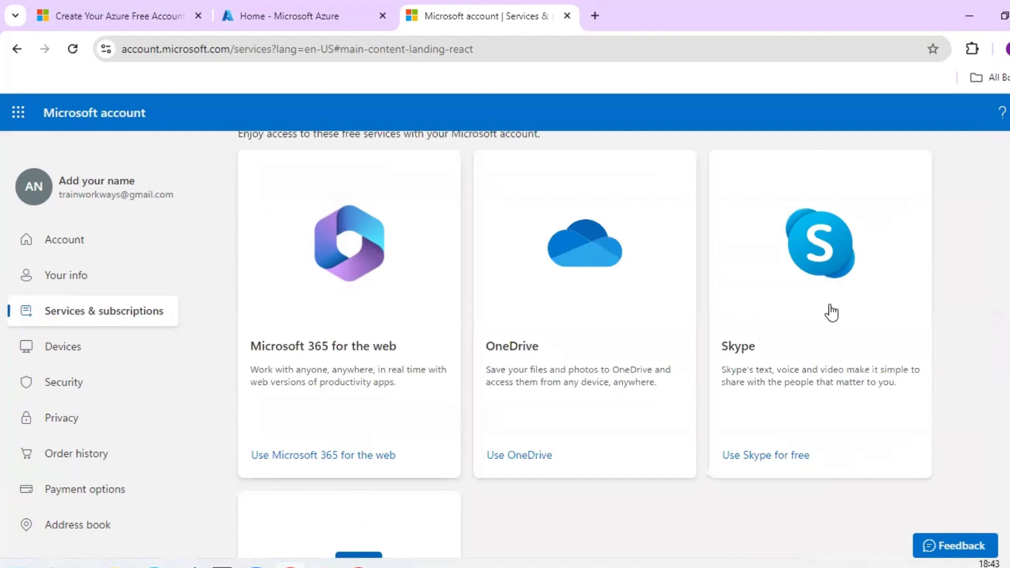
{"action": "scroll", "coordinate": [424, 407], "scroll_direction": "down", "scroll_amount": 1}
{"action": "scroll", "coordinate": [570, 350], "scroll_direction": "down", "scroll_amount": 2}
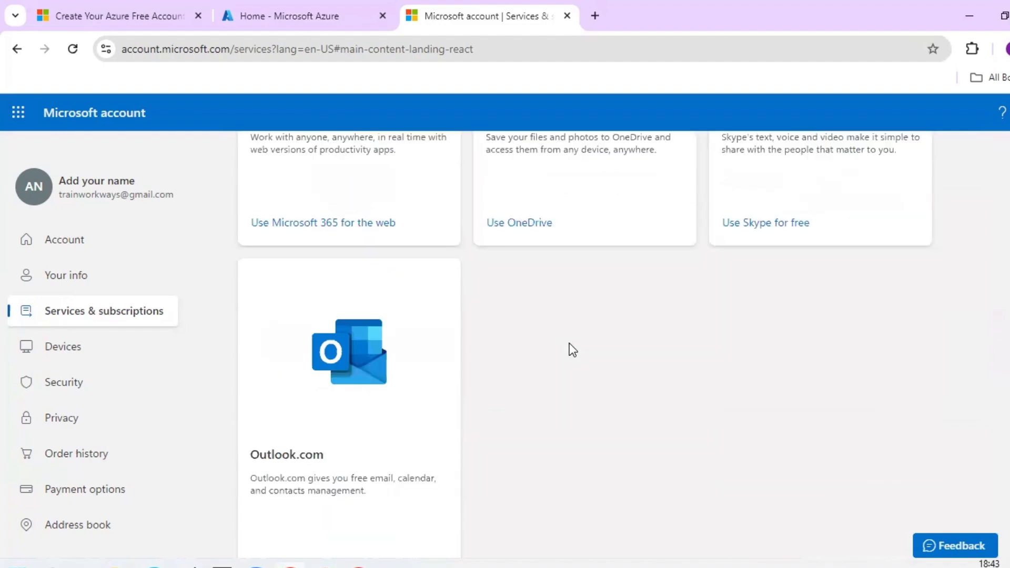
{"action": "scroll", "coordinate": [570, 350], "scroll_direction": "up", "scroll_amount": 6}
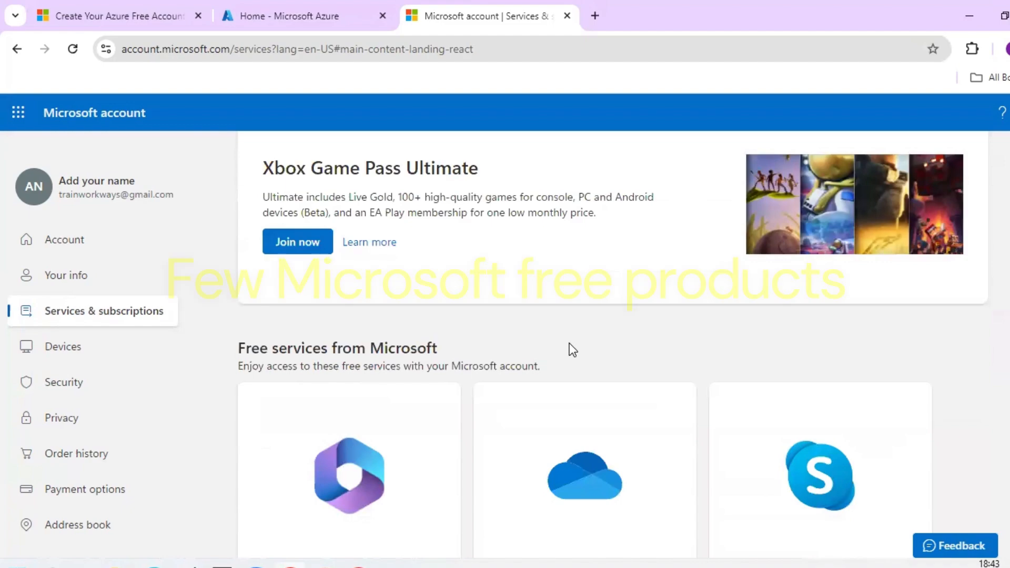
{"action": "scroll", "coordinate": [569, 343], "scroll_direction": "up", "scroll_amount": 5}
{"action": "scroll", "coordinate": [569, 343], "scroll_direction": "up", "scroll_amount": 3}
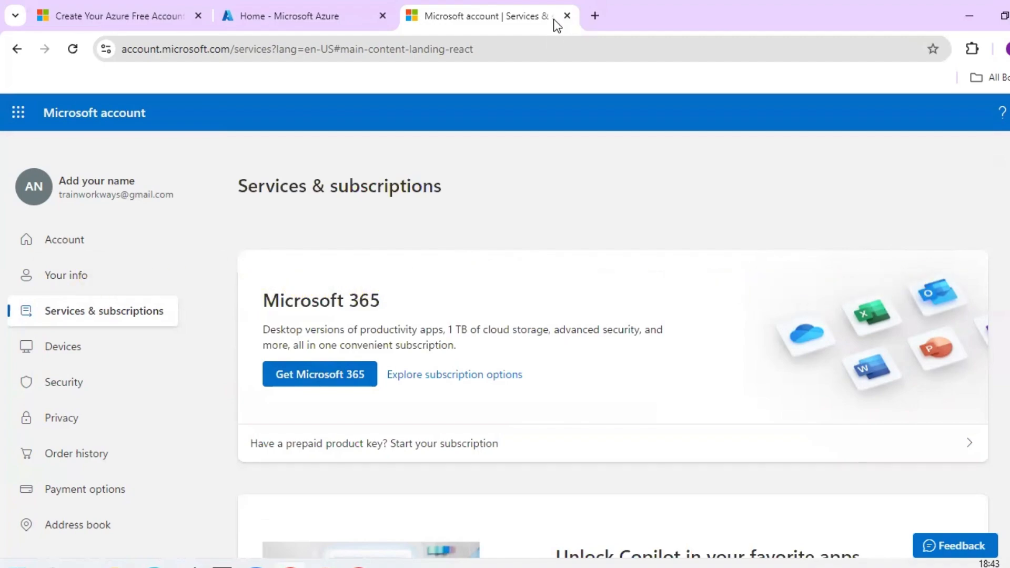
- Return to the Azure portal, close the Microsoft account tab, and dismiss the Feedback pane
{"action": "left_click", "coordinate": [359, 18]}
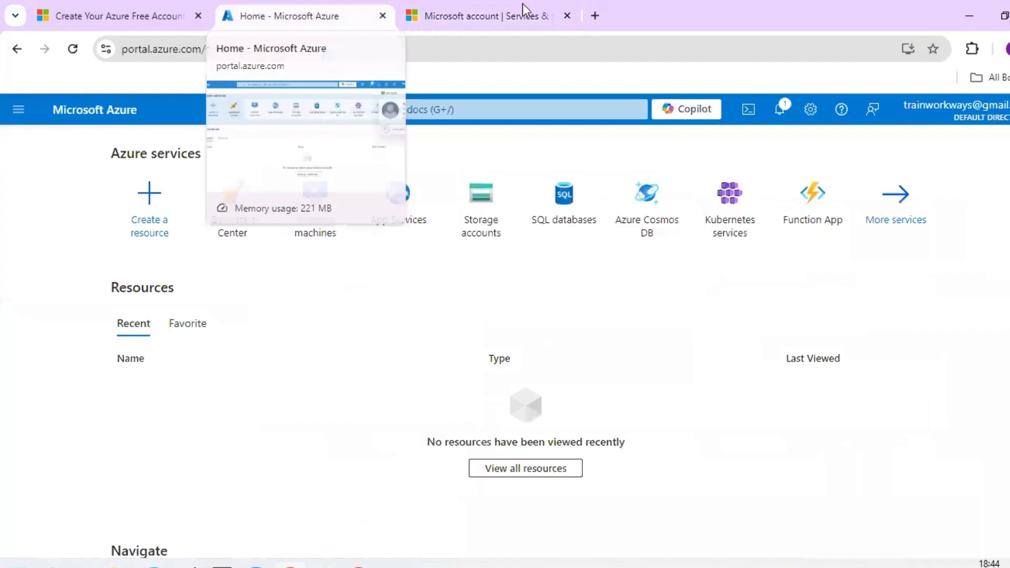
{"action": "left_click", "coordinate": [567, 16]}
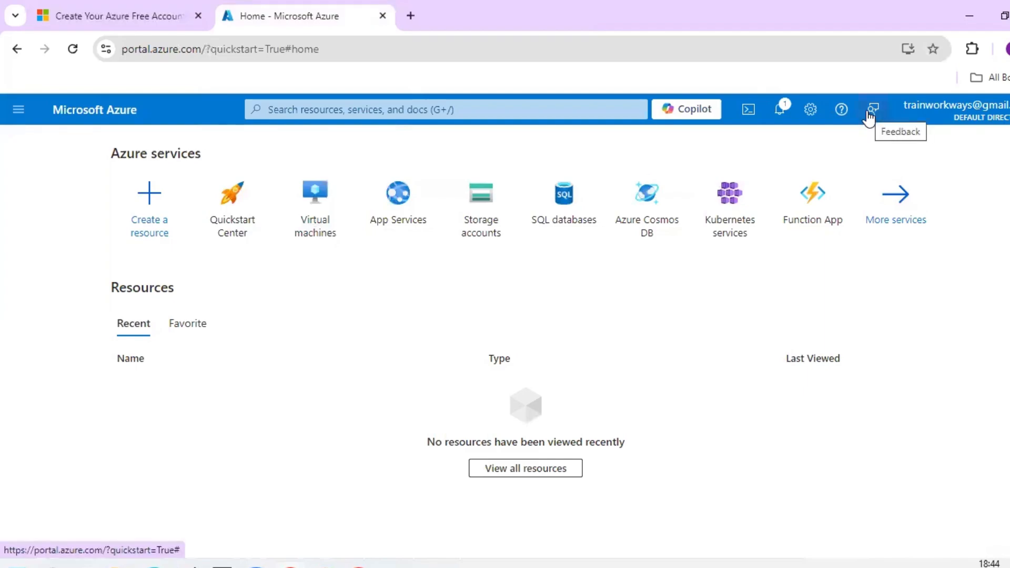
{"action": "left_click", "coordinate": [869, 116]}
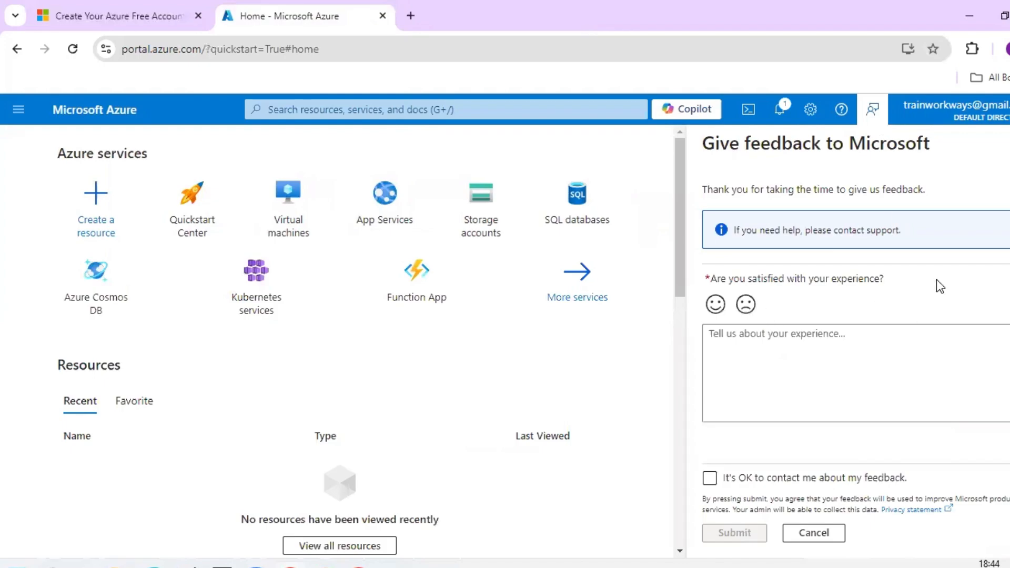
{"action": "left_click", "coordinate": [842, 120]}
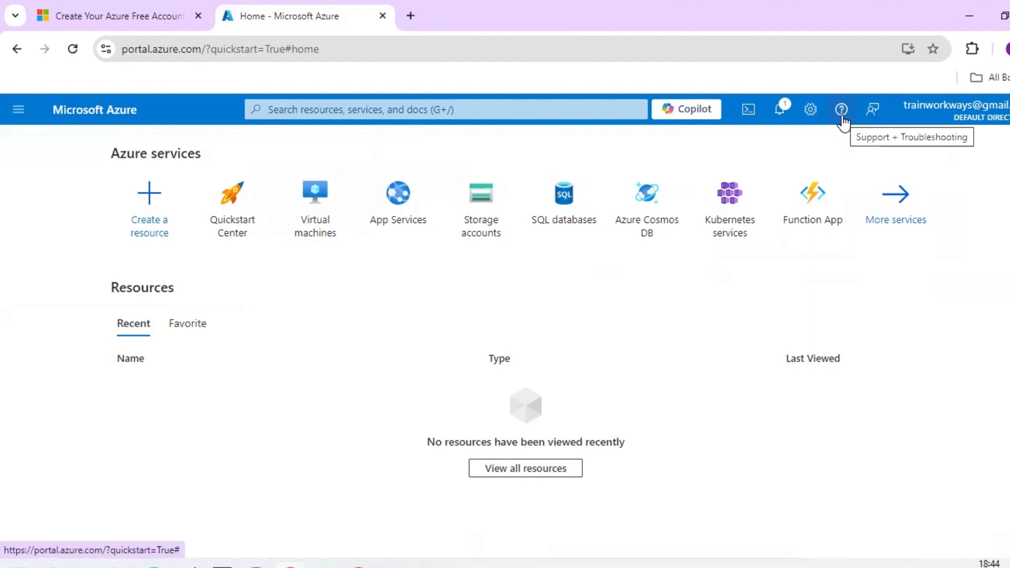
{"action": "left_click", "coordinate": [842, 112]}
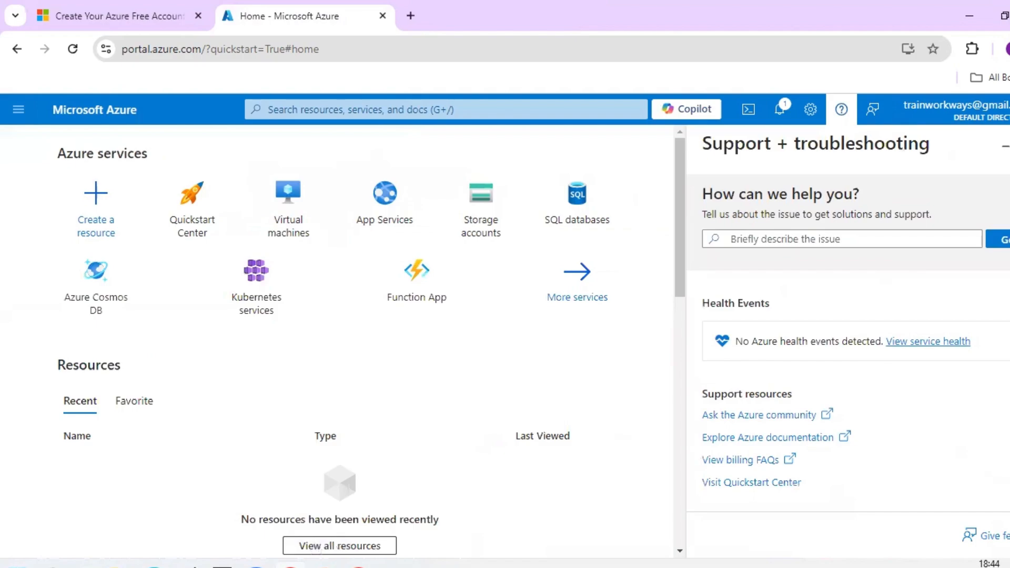
{"action": "left_click", "coordinate": [803, 242]}
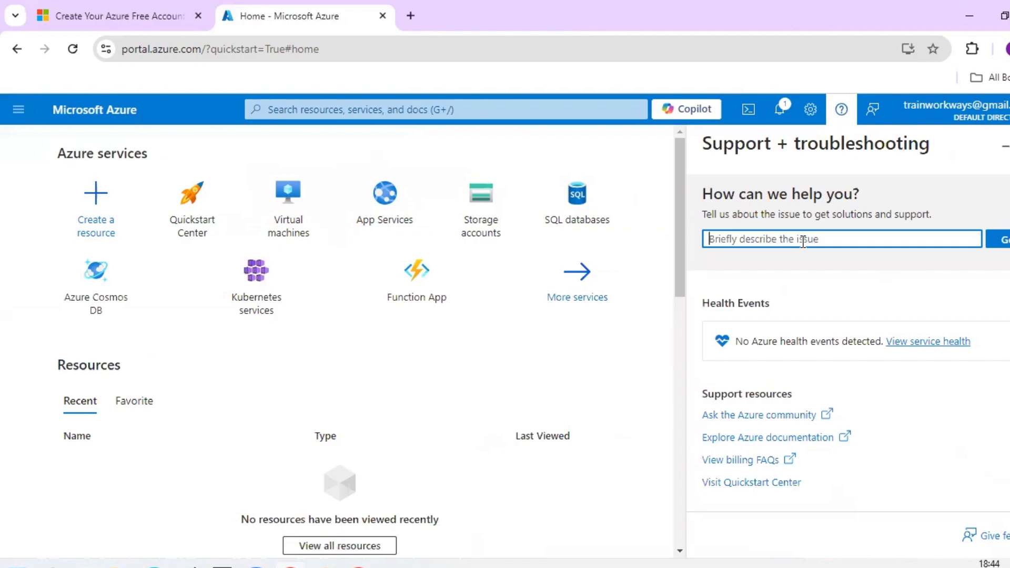
{"action": "type", "text": "vi"}
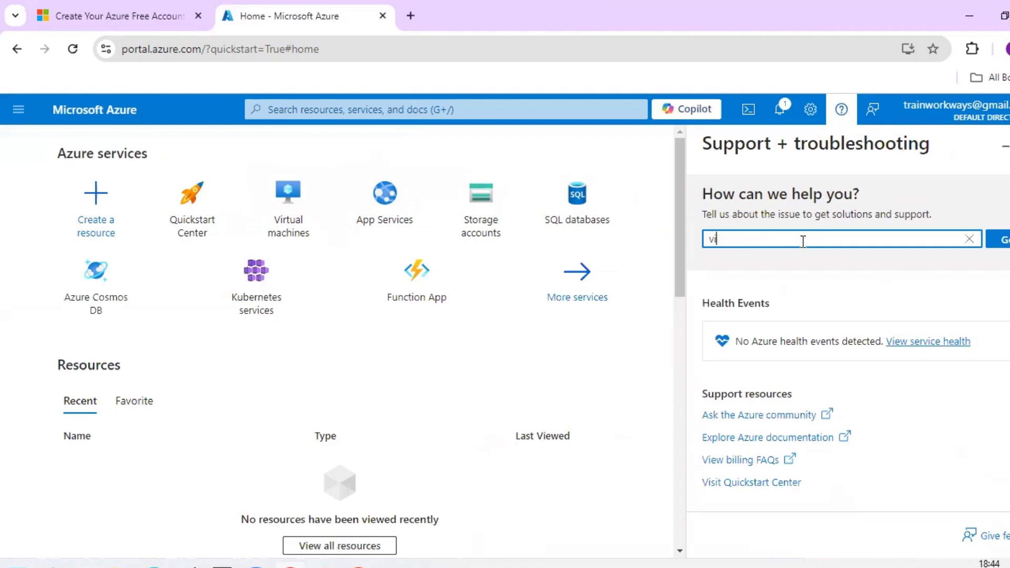
{"action": "type", "text": "rtual machine"}
{"action": "left_click", "coordinate": [1005, 242]}
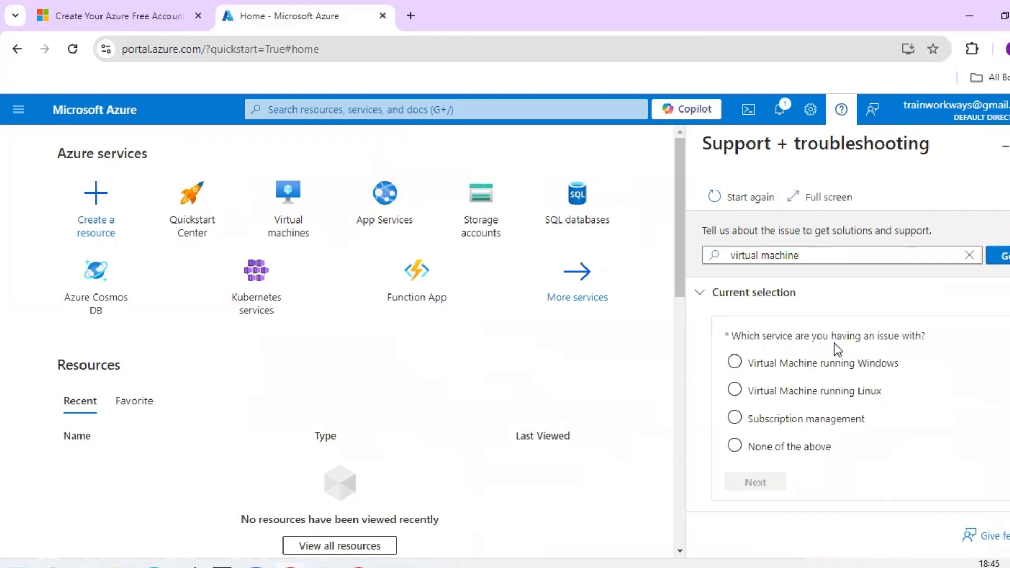
{"action": "left_click", "coordinate": [785, 362]}
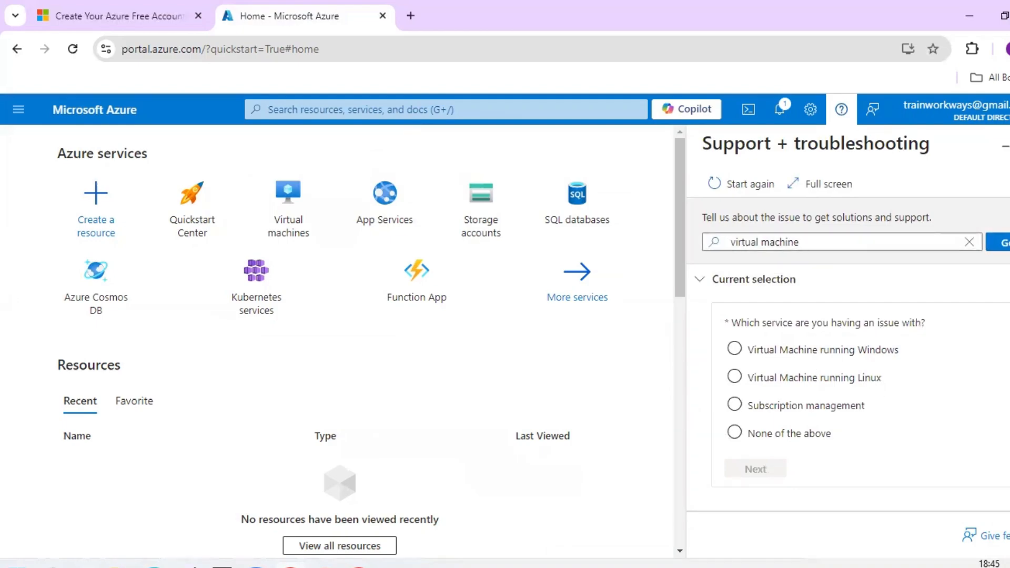
{"action": "left_click", "coordinate": [957, 244]}
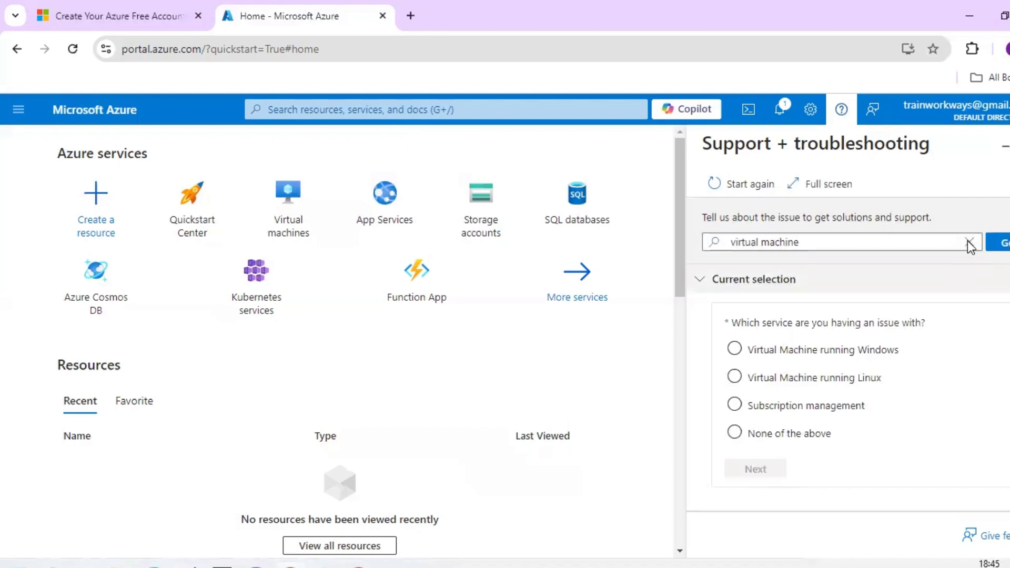
{"action": "left_click", "coordinate": [1009, 146]}
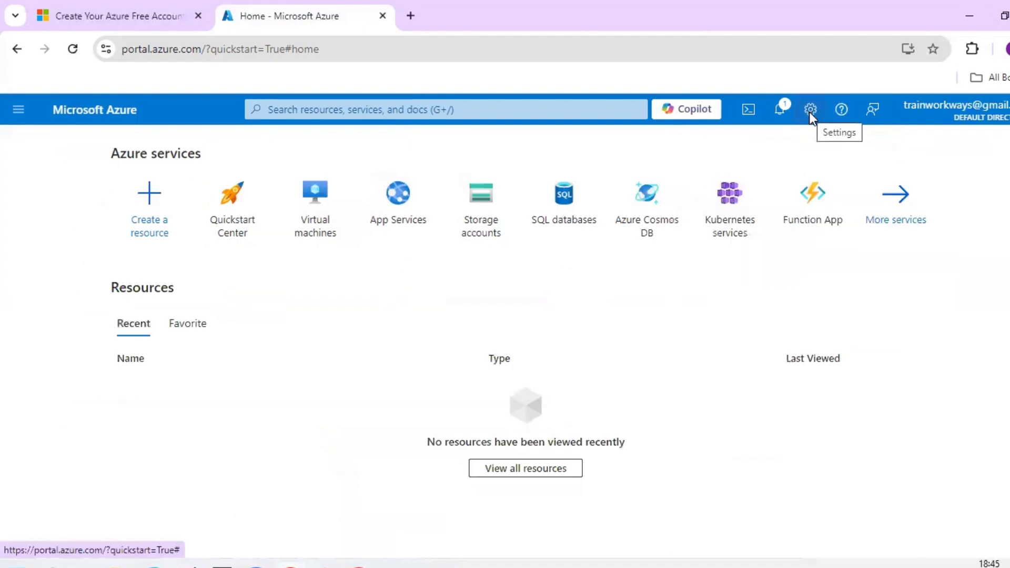
- Open portal settings and try the docked and expanded menu behaviours in Appearance
{"action": "left_click", "coordinate": [810, 110]}
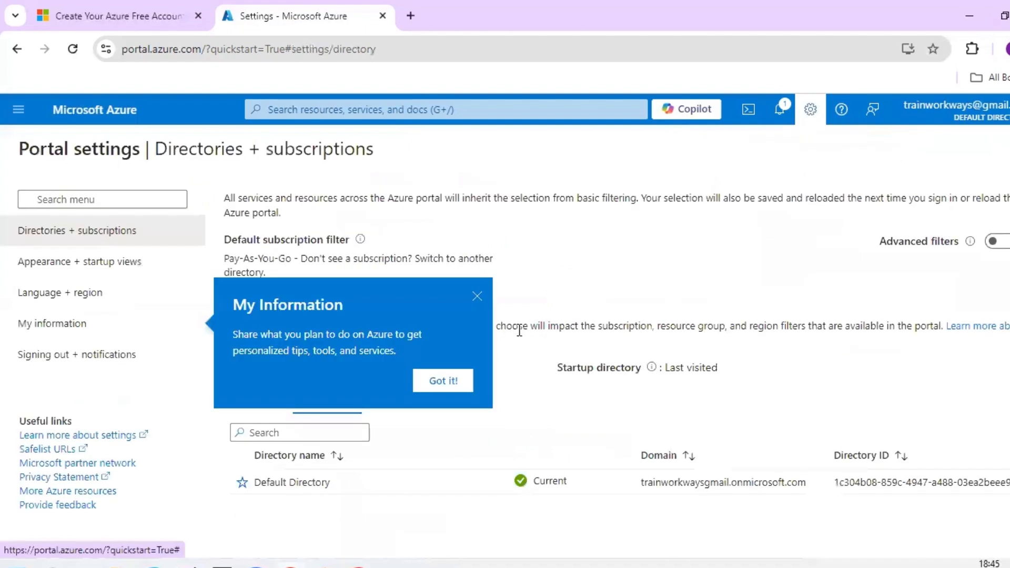
{"action": "left_click", "coordinate": [366, 207]}
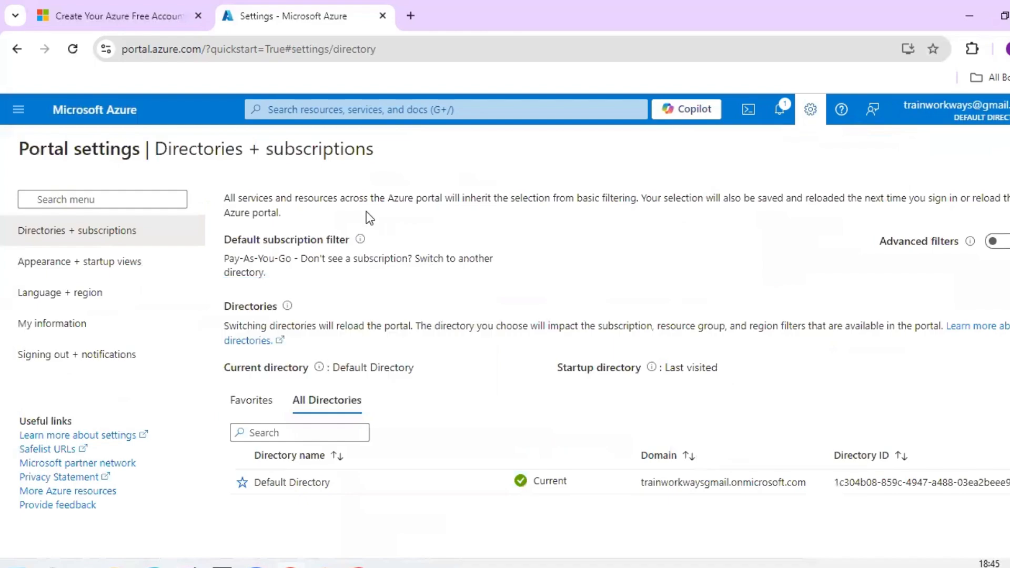
{"action": "left_click", "coordinate": [87, 272]}
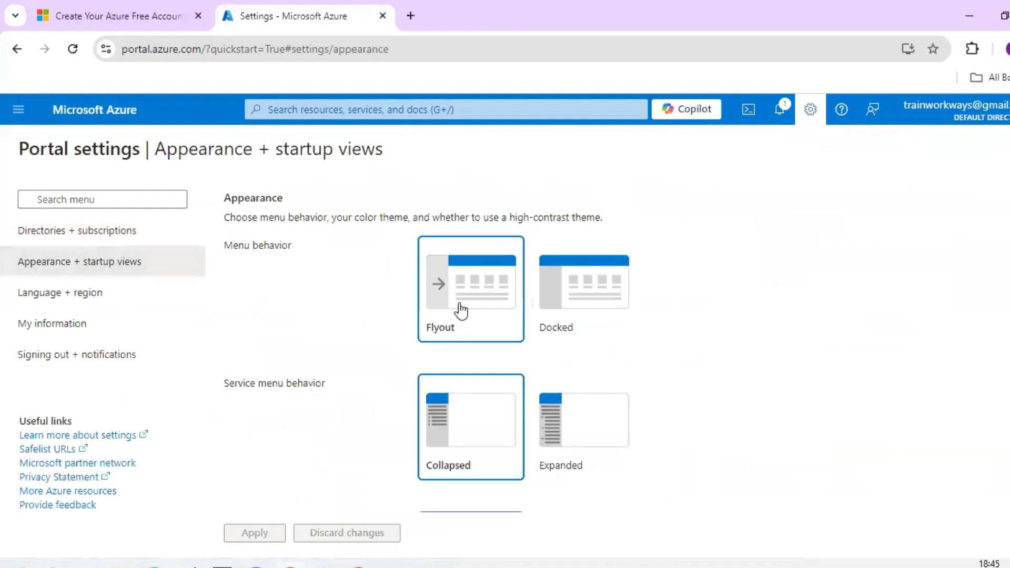
{"action": "left_click", "coordinate": [587, 298]}
{"action": "left_click", "coordinate": [564, 440]}
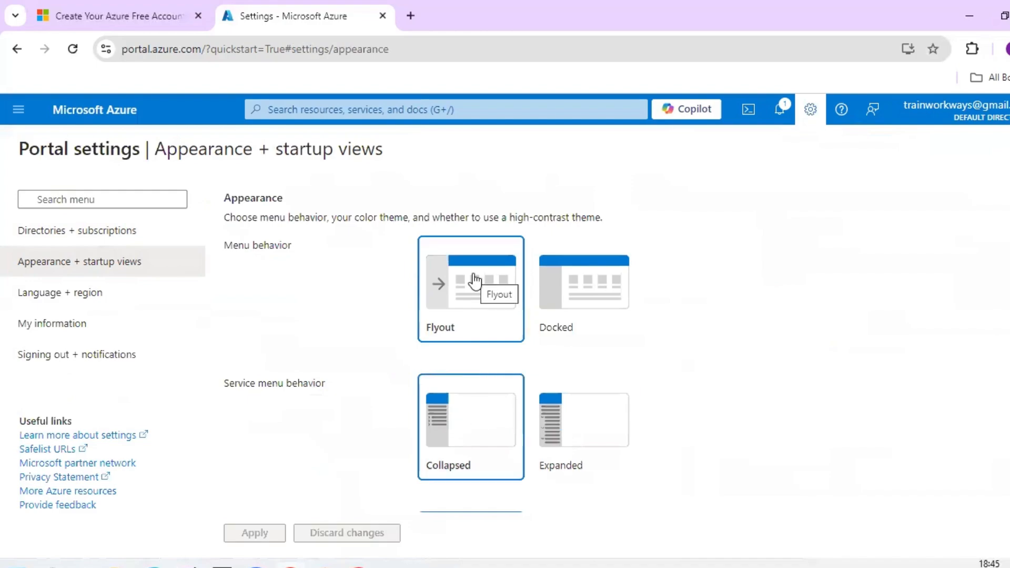
- Browse Language + region and My information, viewing but not choosing a portal plan
{"action": "left_click", "coordinate": [62, 295]}
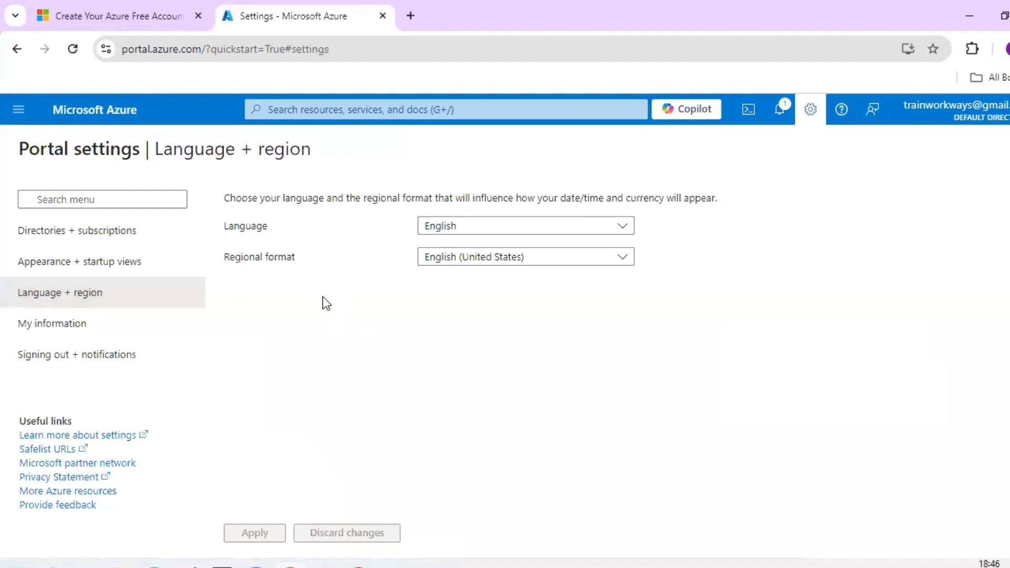
{"action": "left_click", "coordinate": [59, 325]}
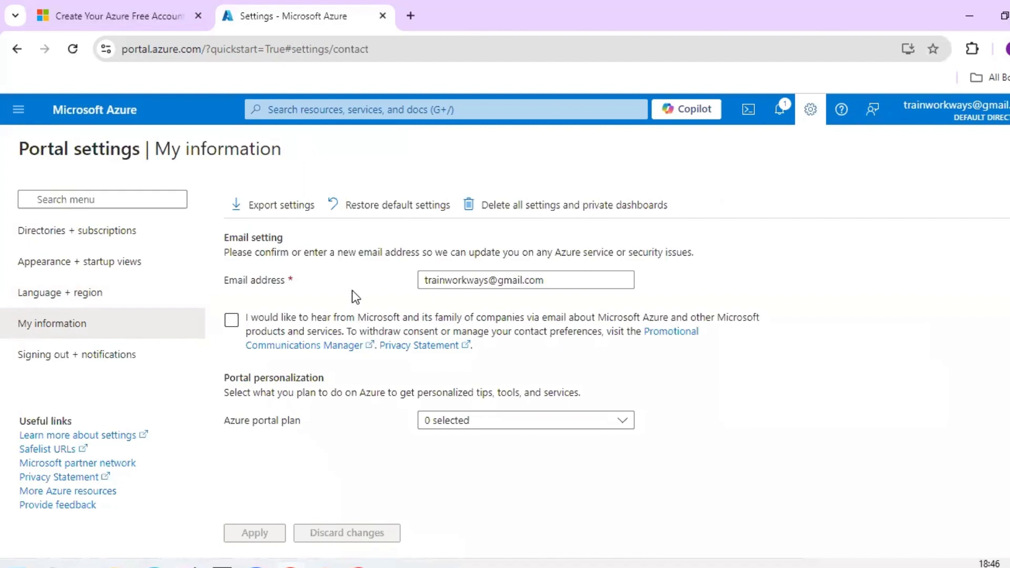
{"action": "left_click", "coordinate": [516, 421]}
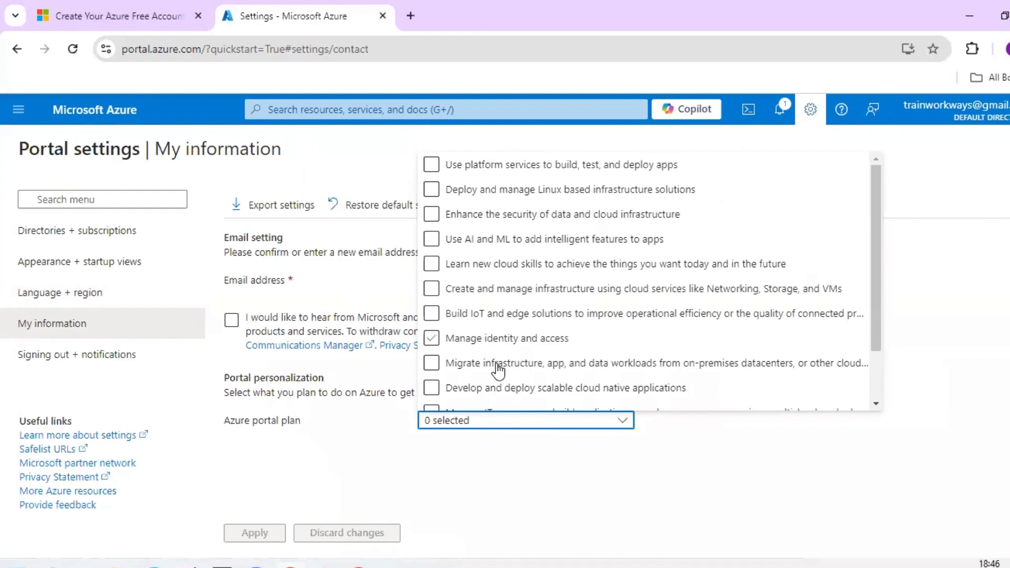
{"action": "left_click", "coordinate": [375, 459]}
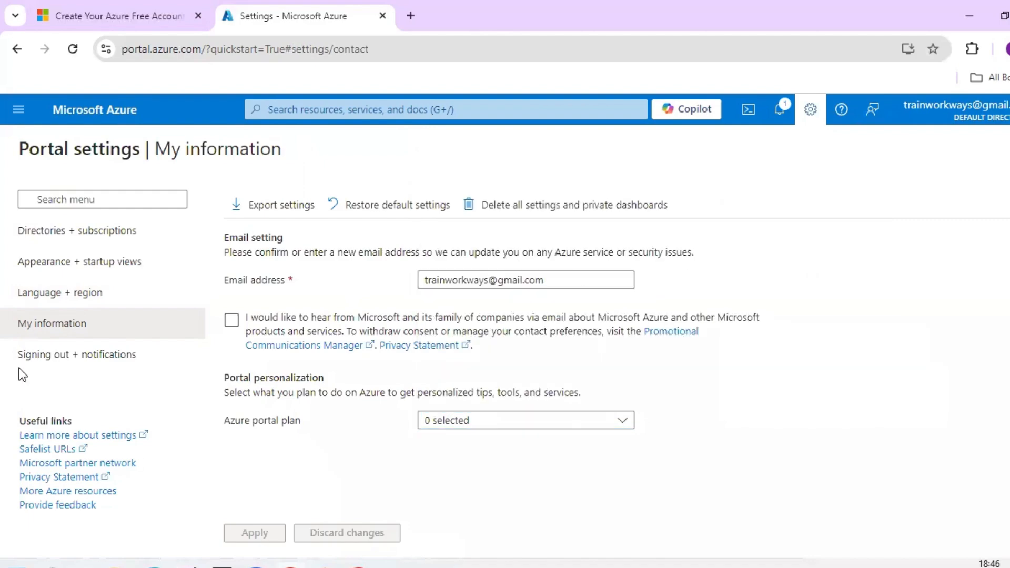
- Turn off pop-up notifications, apply it, and return to Directories + subscriptions
{"action": "left_click", "coordinate": [77, 363]}
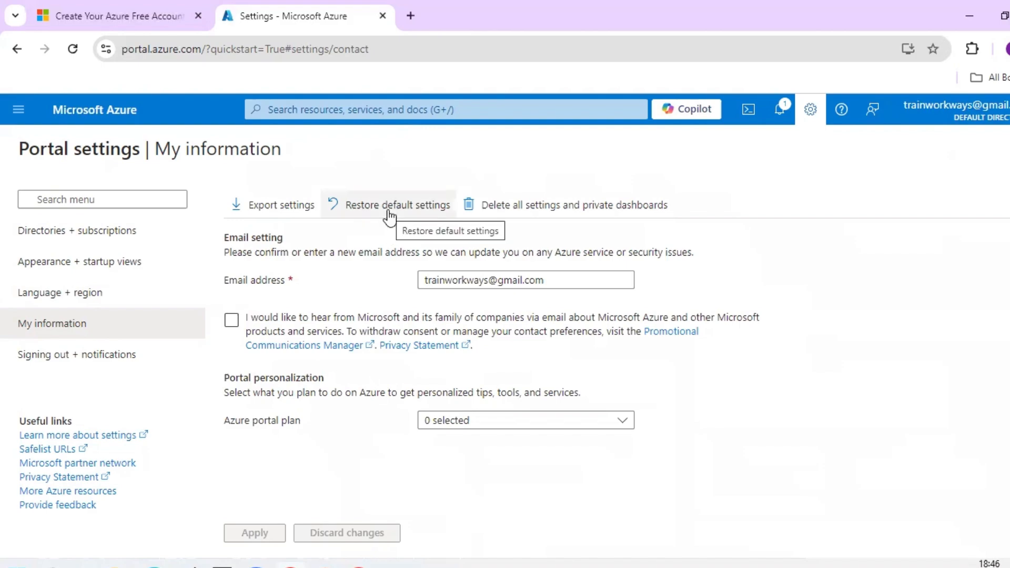
{"action": "left_click", "coordinate": [81, 363]}
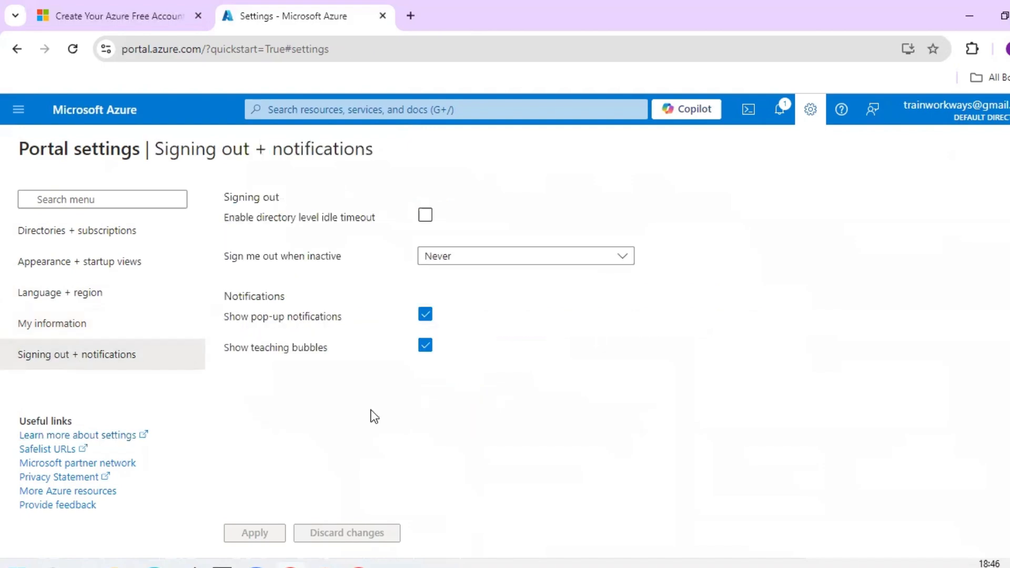
{"action": "left_click", "coordinate": [426, 316]}
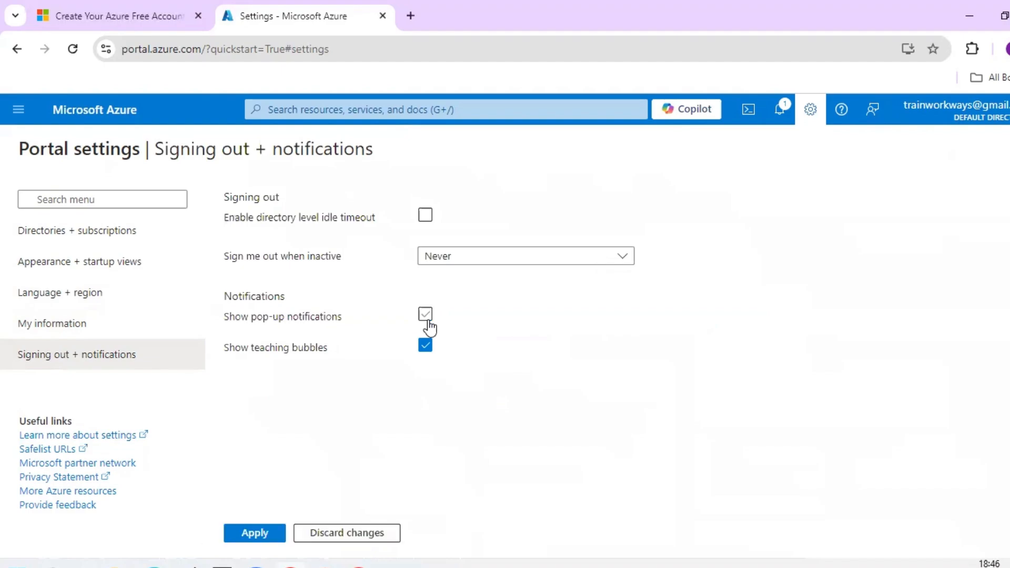
{"action": "left_click", "coordinate": [258, 536]}
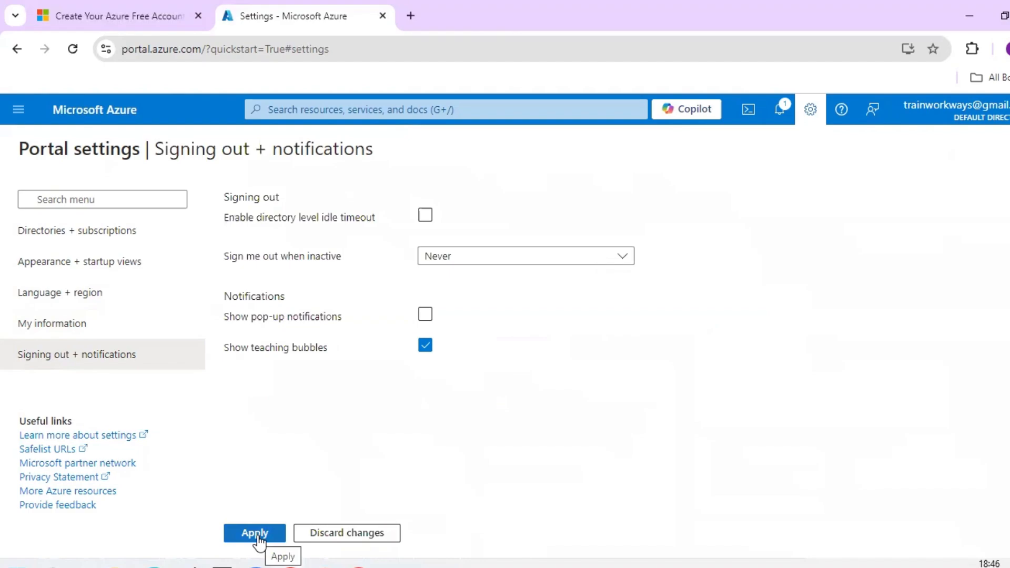
{"action": "left_click", "coordinate": [102, 241]}
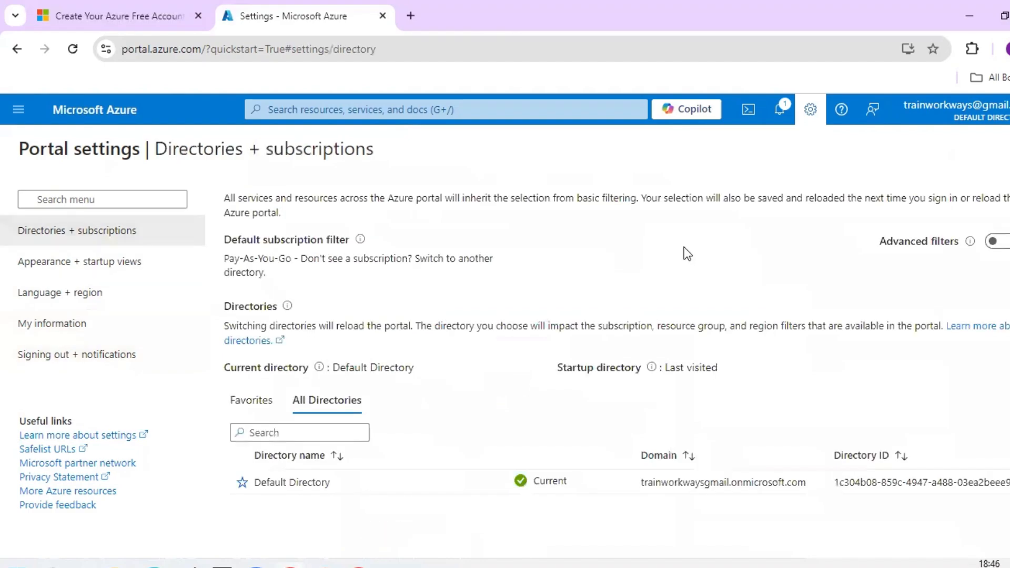
{"action": "left_click", "coordinate": [780, 113]}
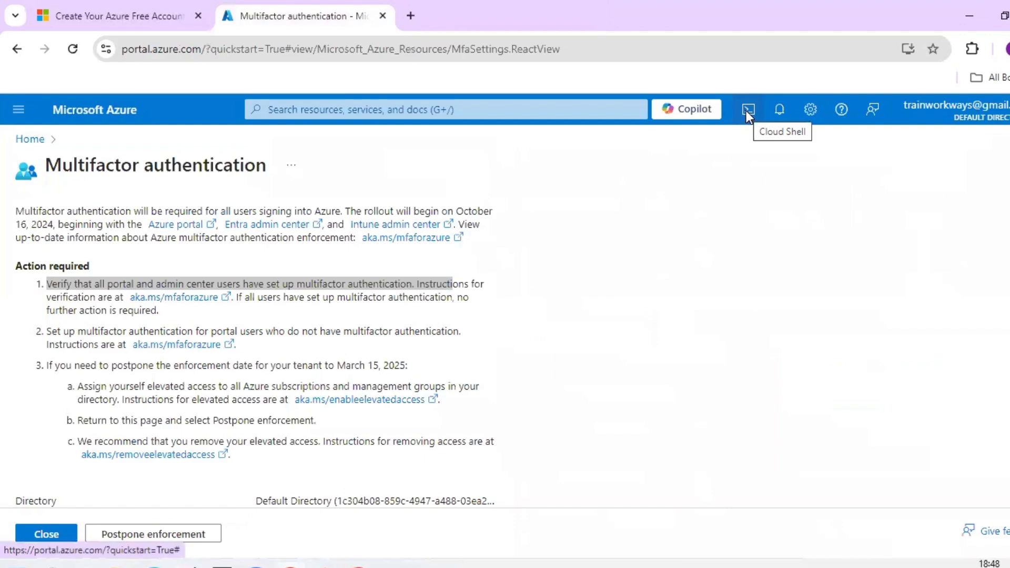
- Open the Cloud Shell terminal from the portal's top toolbar
{"action": "left_click", "coordinate": [747, 112]}
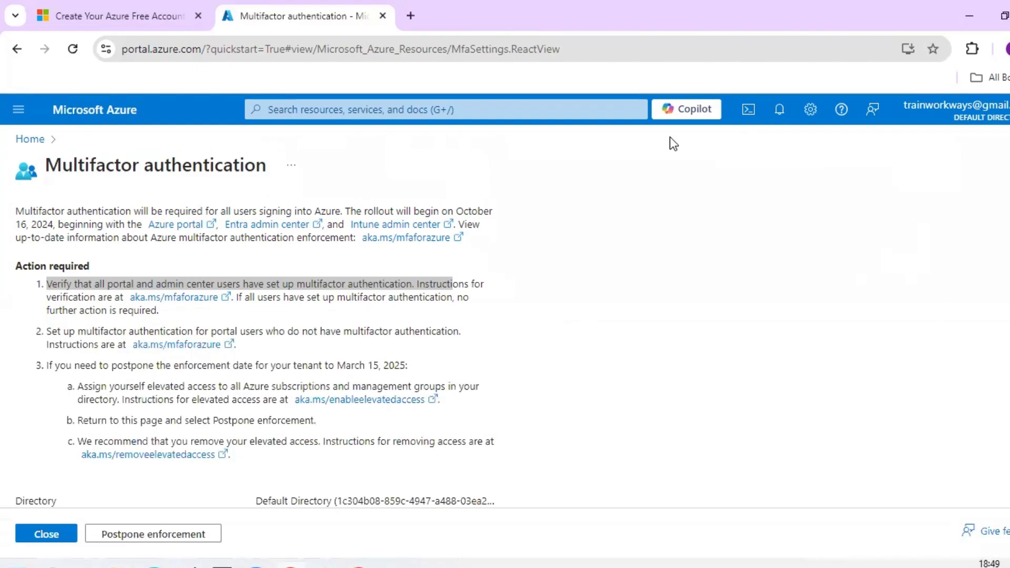
- Start a PowerShell Cloud Shell with no storage account on the Pay-As-You-Go subscription
{"action": "left_click", "coordinate": [754, 109]}
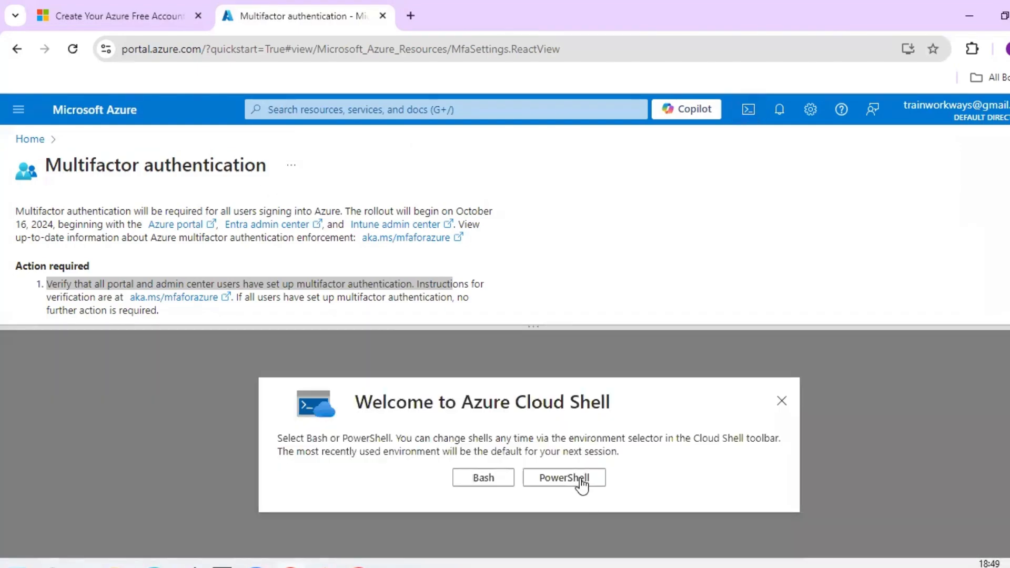
{"action": "left_click", "coordinate": [581, 482]}
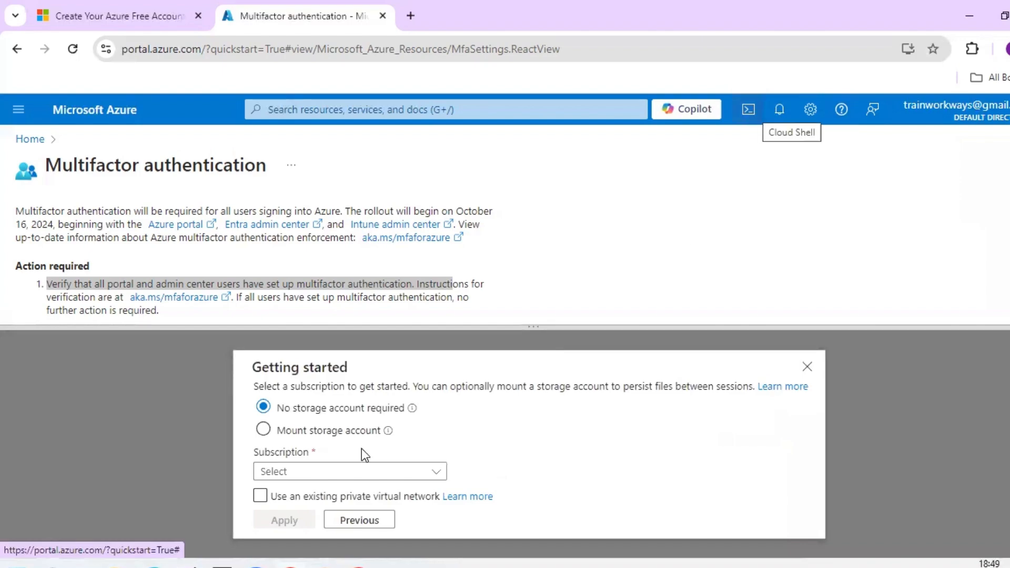
{"action": "left_click", "coordinate": [391, 476]}
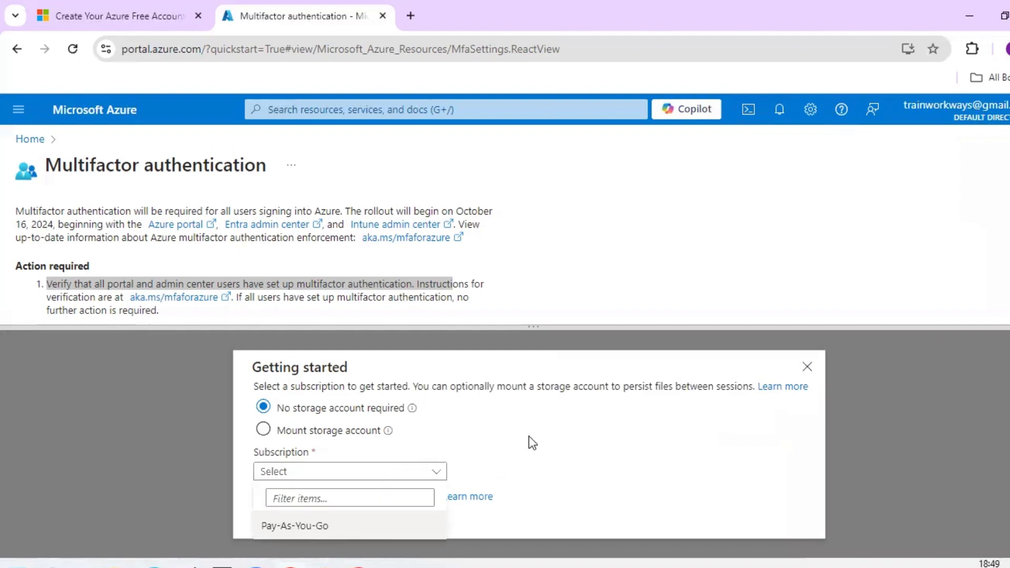
{"action": "left_click", "coordinate": [301, 525]}
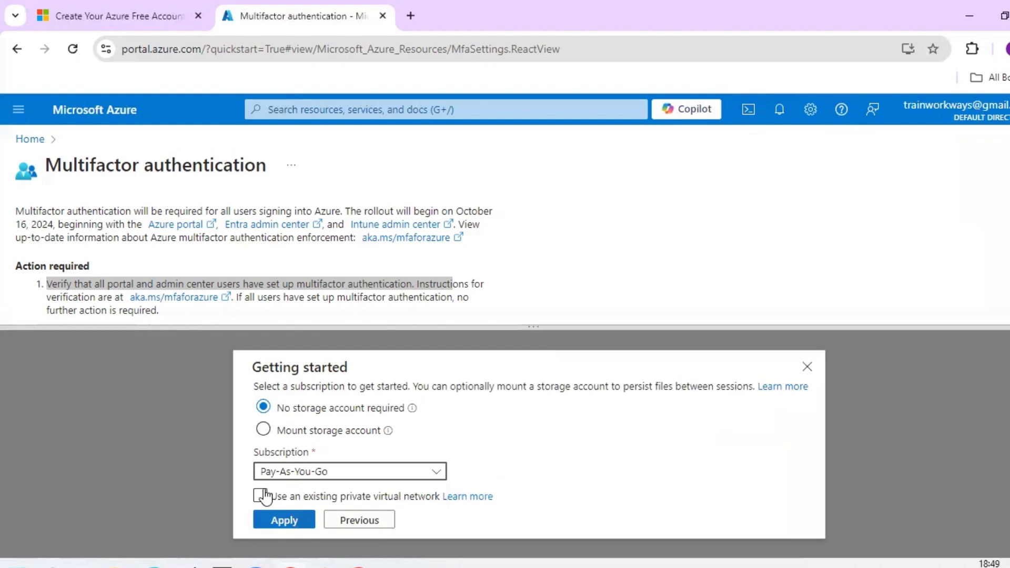
{"action": "left_click", "coordinate": [286, 522]}
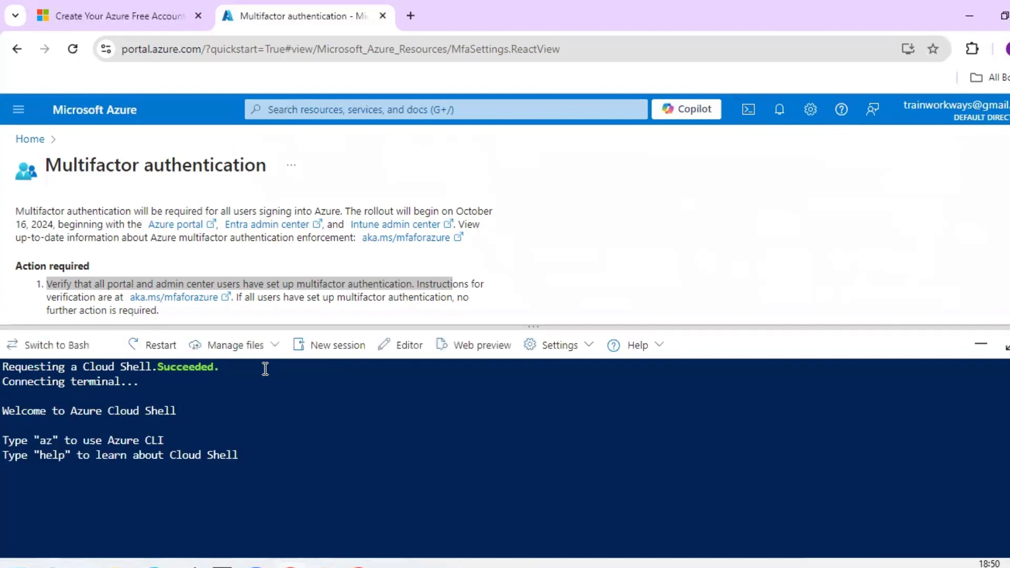
- Run ls -lrta in the PowerShell terminal to list the home folder's files in detail
{"action": "type", "text": "ls"}
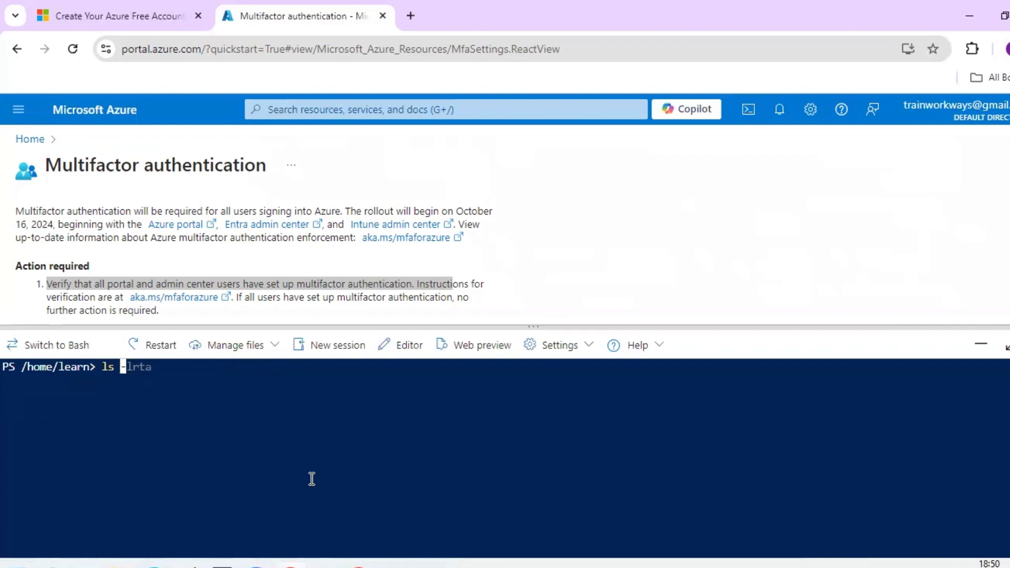
{"action": "key", "text": "Right"}
{"action": "key", "text": "Return"}
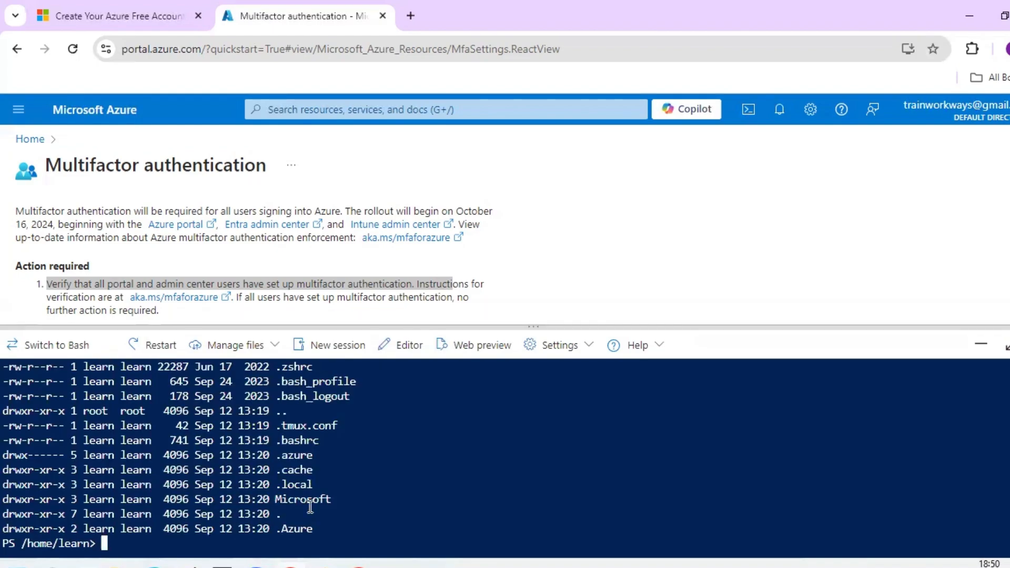
{"action": "scroll", "coordinate": [311, 507], "scroll_direction": "up", "scroll_amount": 1}
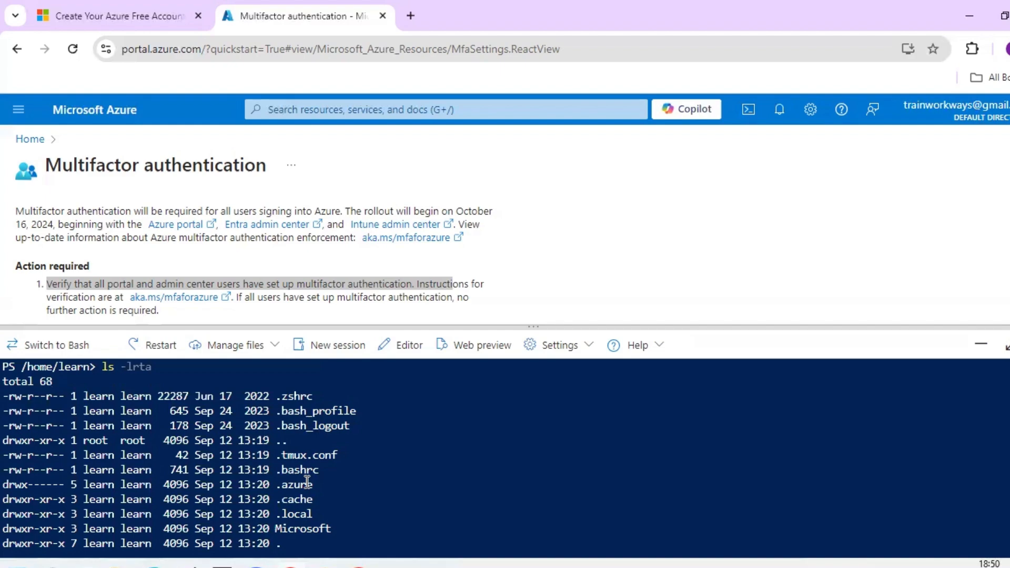
{"action": "scroll", "coordinate": [307, 483], "scroll_direction": "down", "scroll_amount": 1}
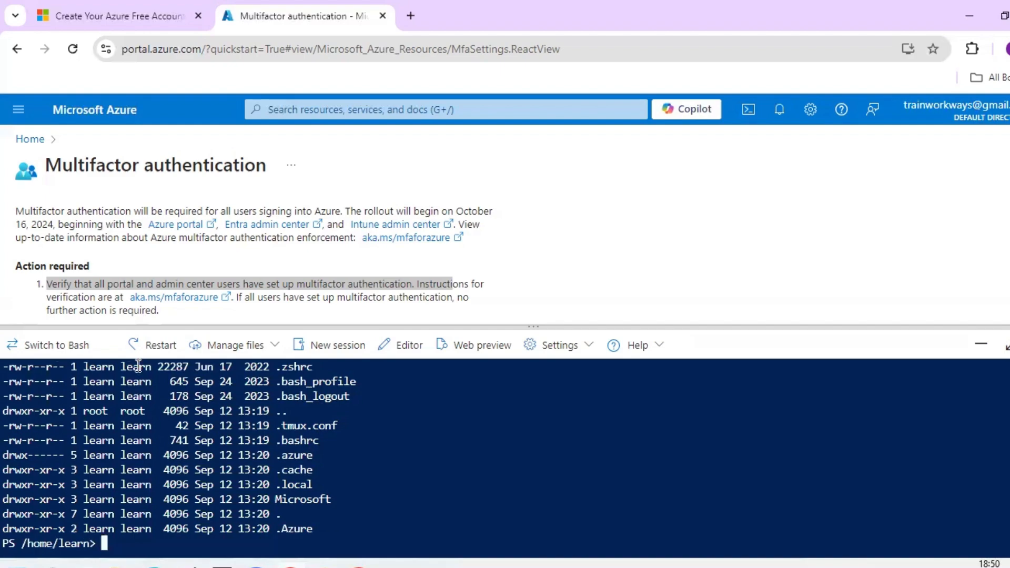
{"action": "left_click", "coordinate": [57, 351]}
- Confirm the switch to Bash, then run ls and ls -lrt on the home directory
{"action": "left_click", "coordinate": [349, 481]}
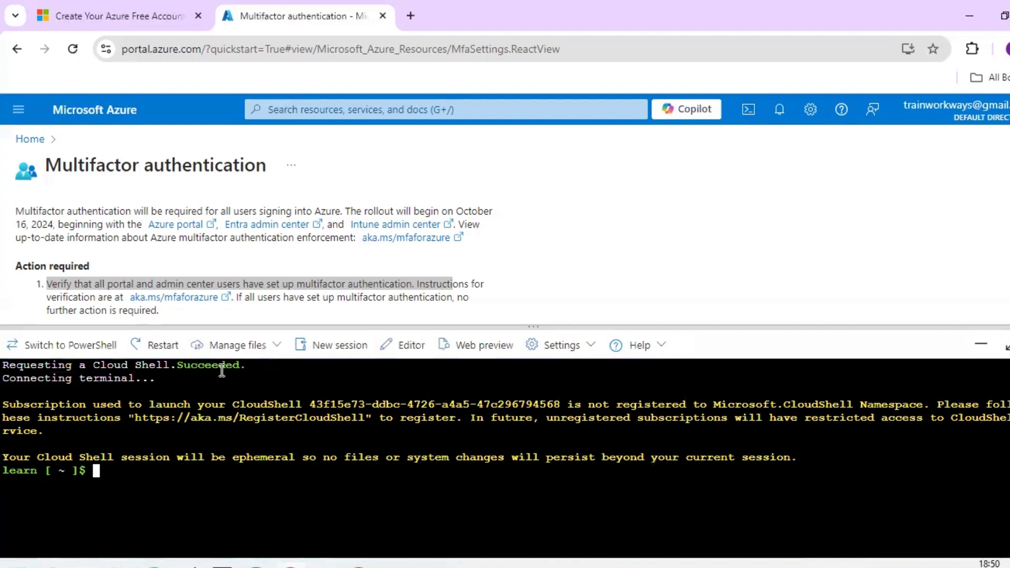
{"action": "type", "text": "ls"}
{"action": "key", "text": "Return"}
{"action": "type", "text": "ls -l"}
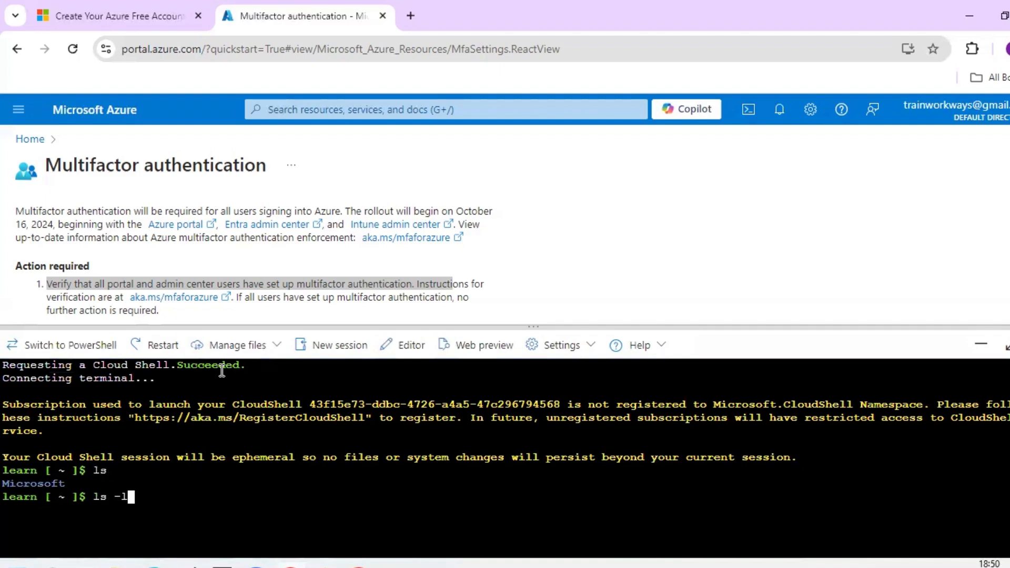
{"action": "type", "text": "rt"}
{"action": "key", "text": "Return"}
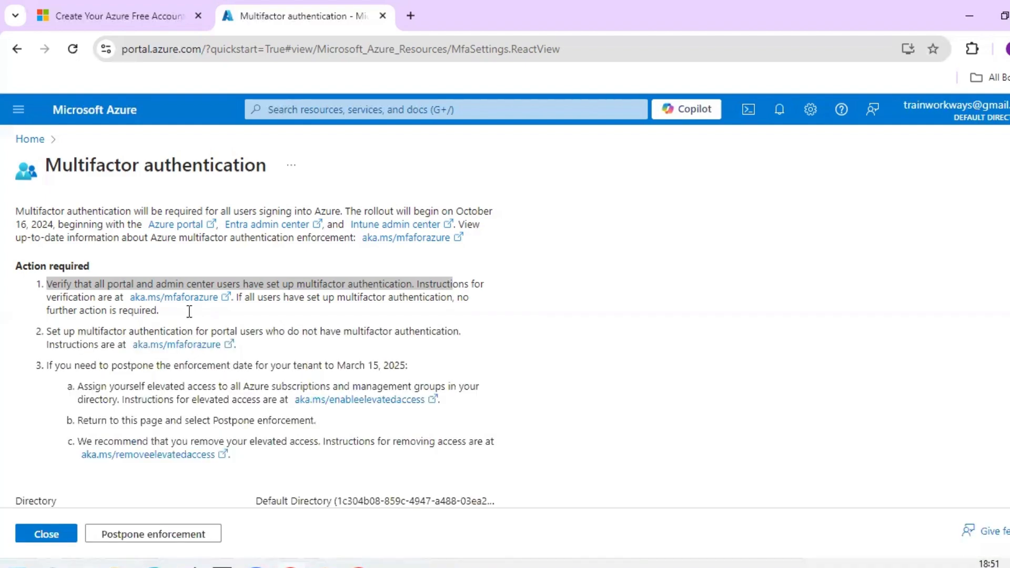
- Return to the Azure Home page listing the Azure services and take a screenshot of it
{"action": "left_click", "coordinate": [38, 138]}
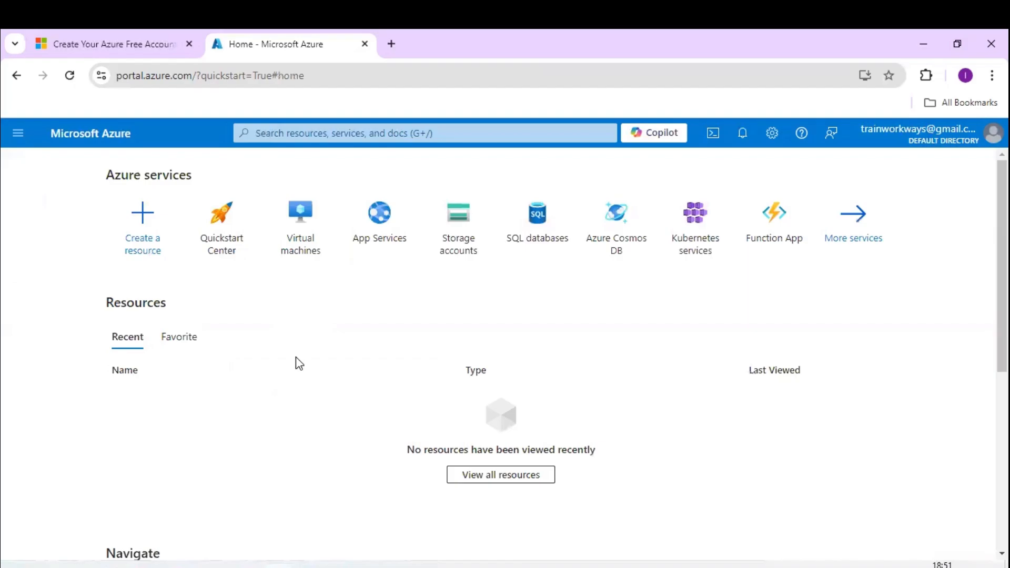
{"action": "key", "text": "Print"}
{"action": "mouse_move", "coordinate": [5, 109]}
{"action": "left_mouse_down"}
{"action": "mouse_move", "coordinate": [342, 139]}
{"action": "mouse_move", "coordinate": [972, 161]}
{"action": "mouse_move", "coordinate": [996, 425]}
{"action": "left_mouse_up"}
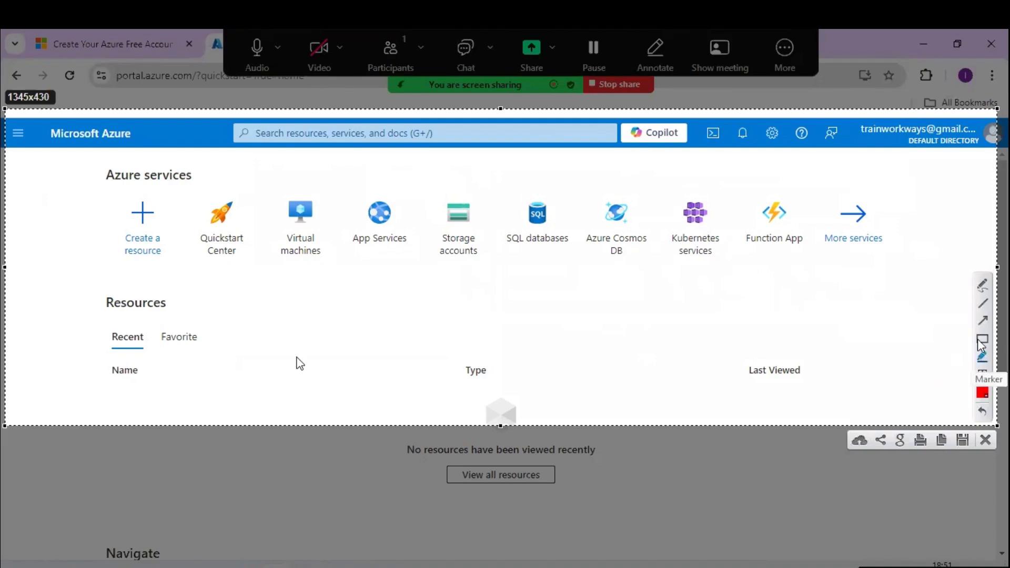
{"action": "left_click", "coordinate": [979, 355]}
{"action": "mouse_move", "coordinate": [831, 219]}
{"action": "left_mouse_down"}
{"action": "mouse_move", "coordinate": [868, 172]}
{"action": "mouse_move", "coordinate": [569, 317]}
{"action": "mouse_move", "coordinate": [129, 263]}
{"action": "mouse_move", "coordinate": [222, 185]}
{"action": "left_mouse_up"}
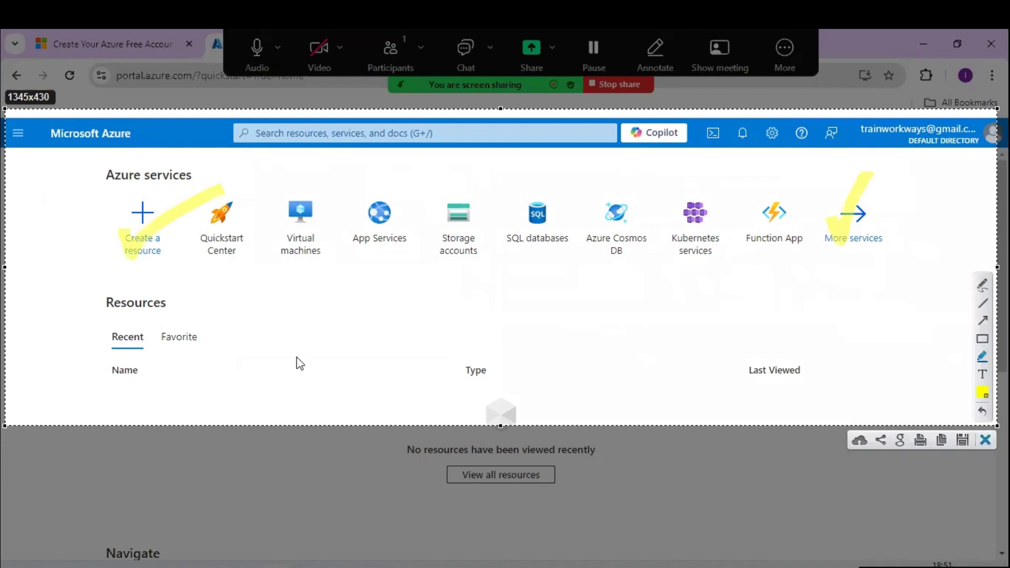
{"action": "left_click", "coordinate": [979, 440]}
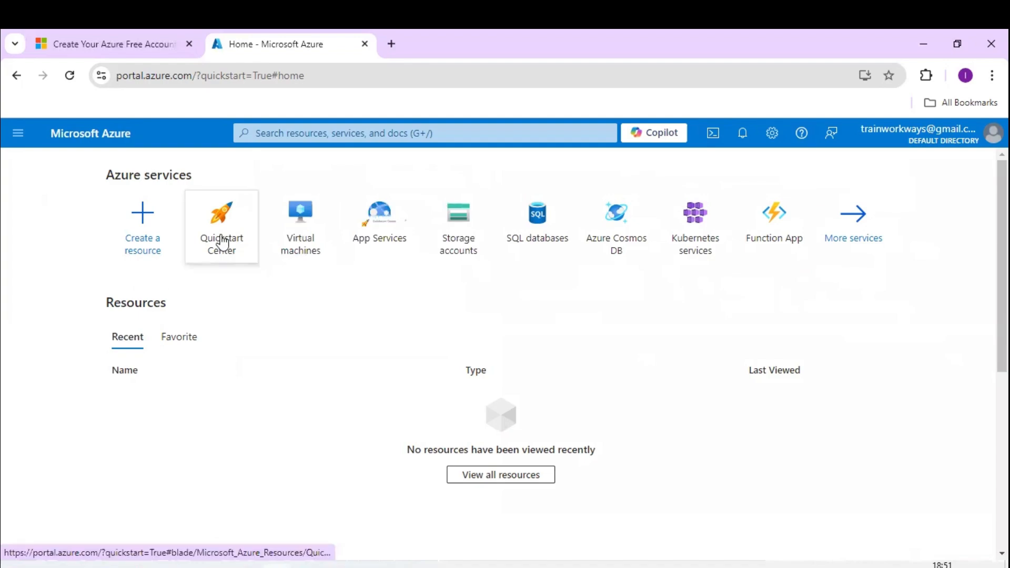
{"action": "mouse_move", "coordinate": [223, 243]}
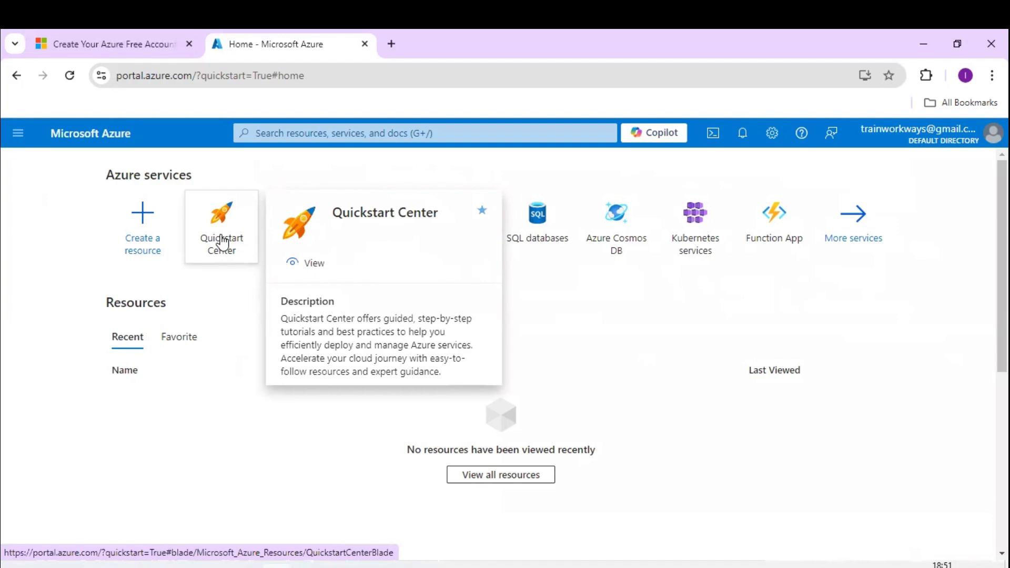
{"action": "left_click", "coordinate": [222, 243]}
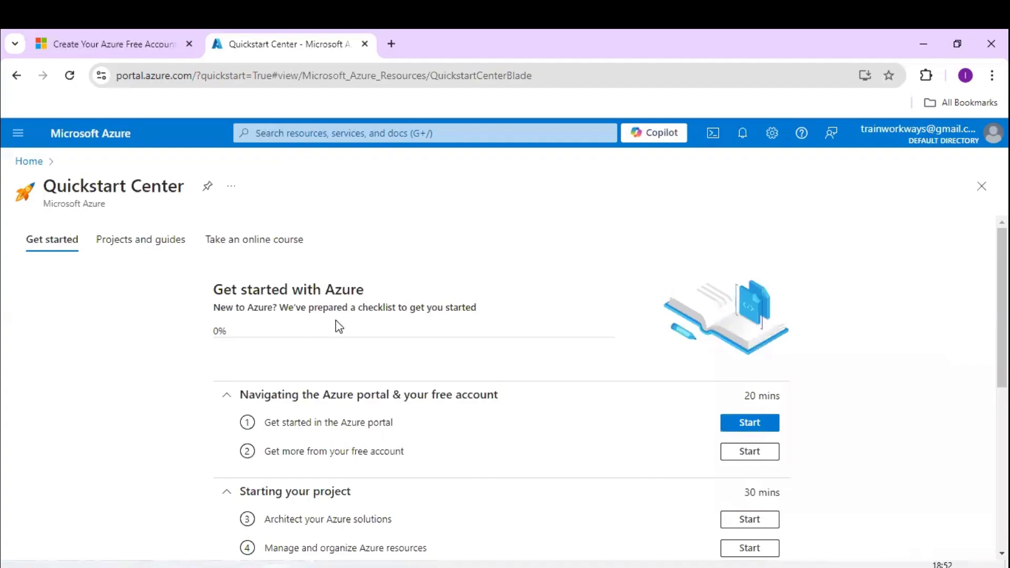
{"action": "scroll", "coordinate": [332, 323], "scroll_direction": "down", "scroll_amount": 3}
{"action": "scroll", "coordinate": [233, 336], "scroll_direction": "up", "scroll_amount": 1}
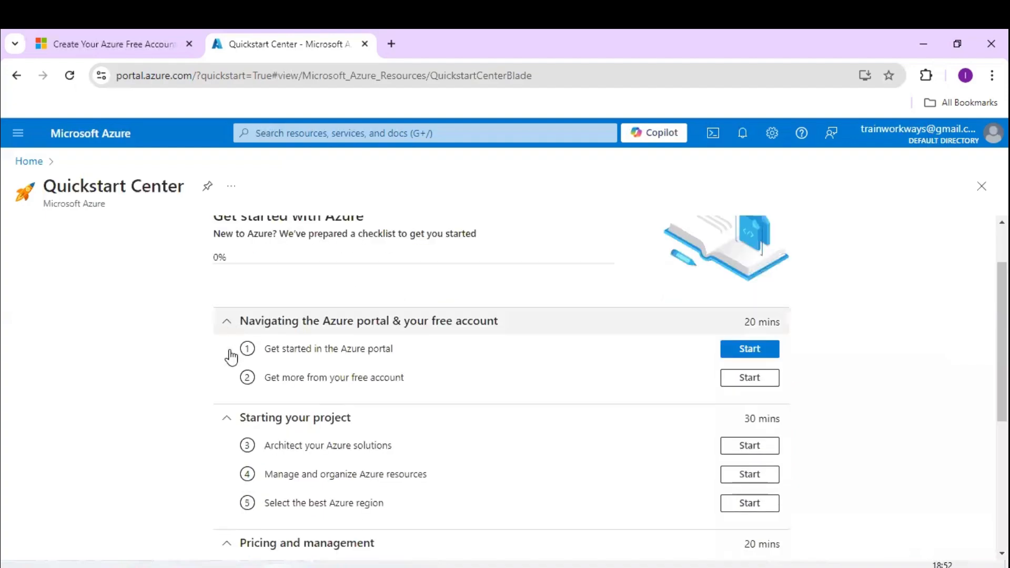
{"action": "left_click", "coordinate": [227, 321]}
{"action": "left_click", "coordinate": [226, 348]}
{"action": "left_click", "coordinate": [227, 376]}
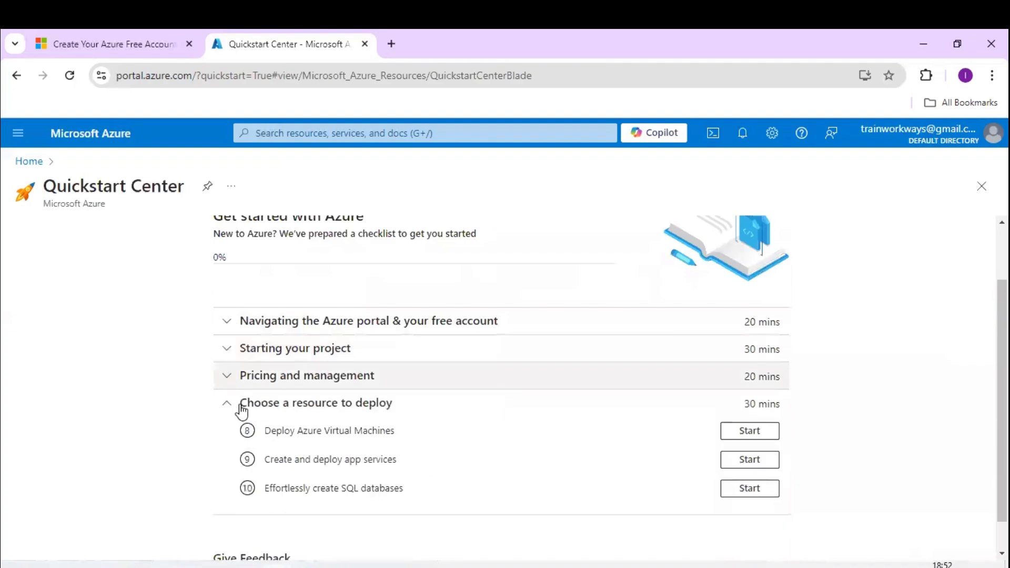
{"action": "left_click", "coordinate": [242, 406]}
{"action": "left_click", "coordinate": [378, 435]}
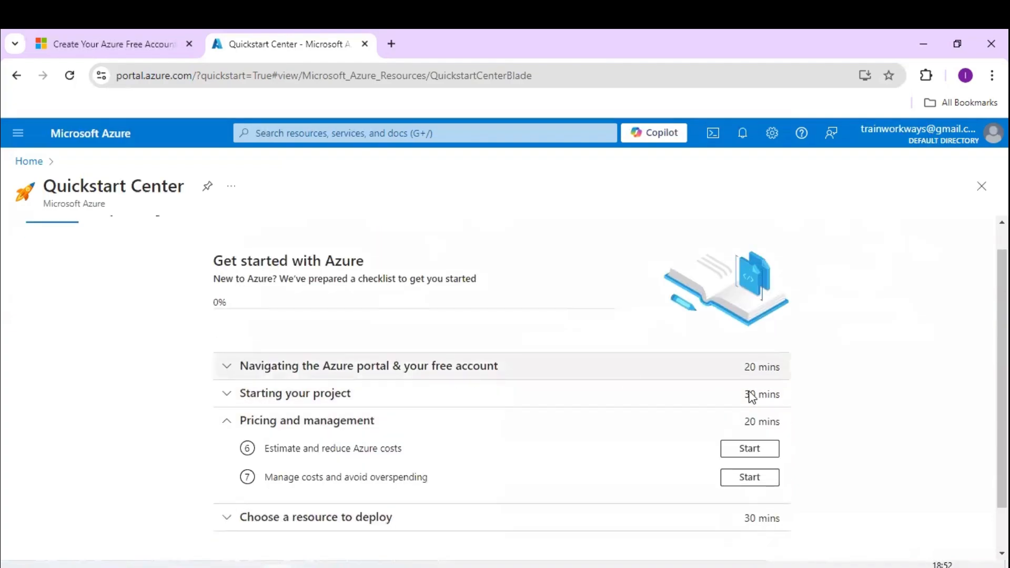
{"action": "scroll", "coordinate": [595, 415], "scroll_direction": "down", "scroll_amount": 1}
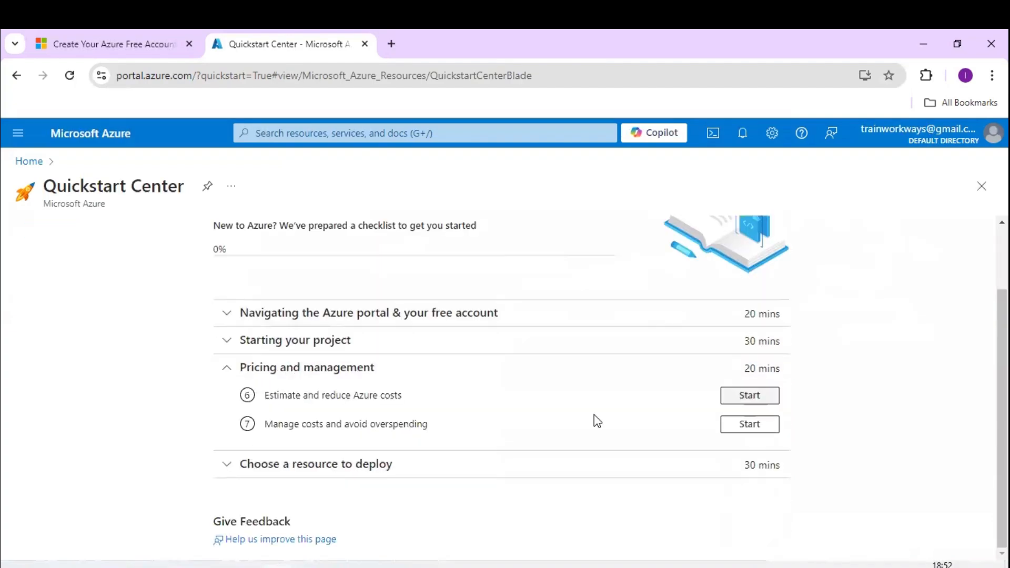
{"action": "left_click", "coordinate": [228, 371]}
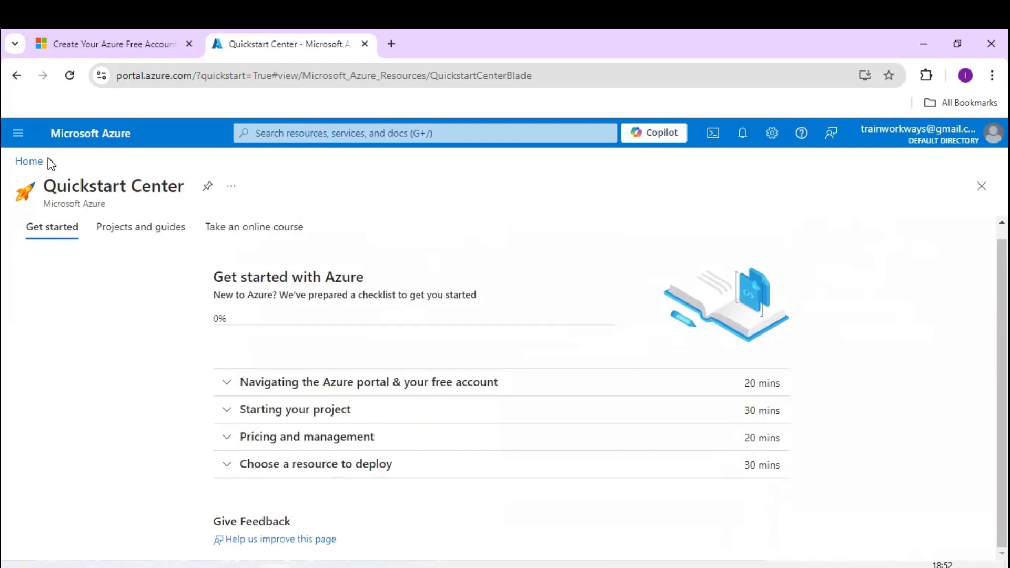
{"action": "left_click", "coordinate": [30, 162]}
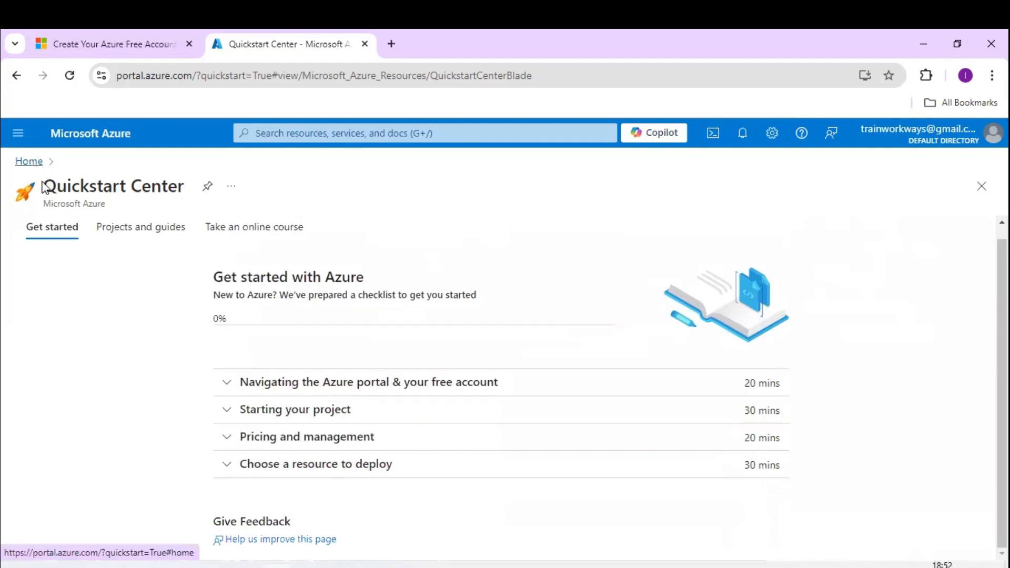
{"action": "left_click", "coordinate": [19, 136]}
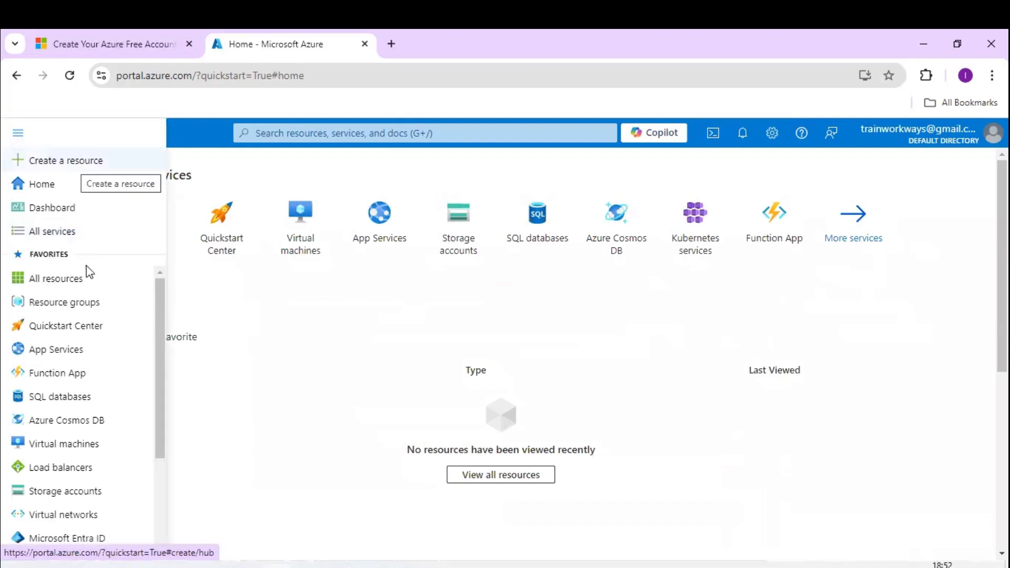
{"action": "scroll", "coordinate": [85, 274], "scroll_direction": "down", "scroll_amount": 3}
{"action": "scroll", "coordinate": [88, 346], "scroll_direction": "up", "scroll_amount": 3}
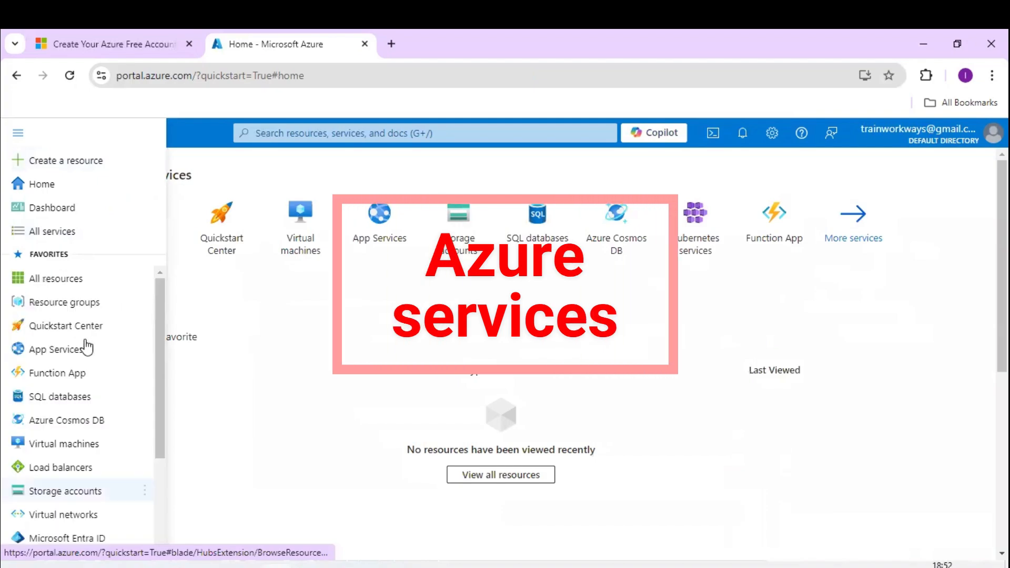
{"action": "mouse_move", "coordinate": [87, 347]}
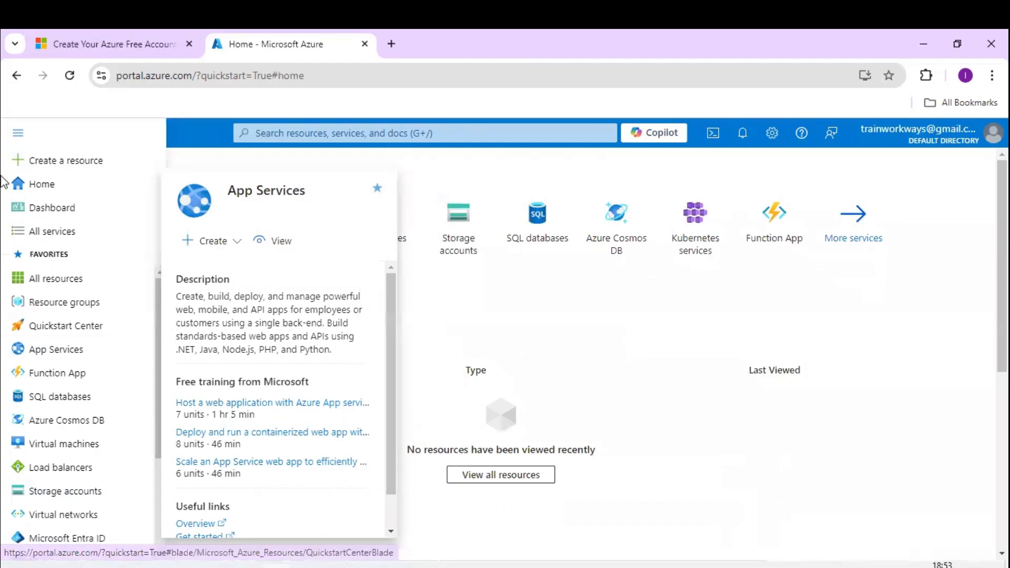
{"action": "left_click", "coordinate": [17, 140]}
{"action": "left_click", "coordinate": [17, 139]}
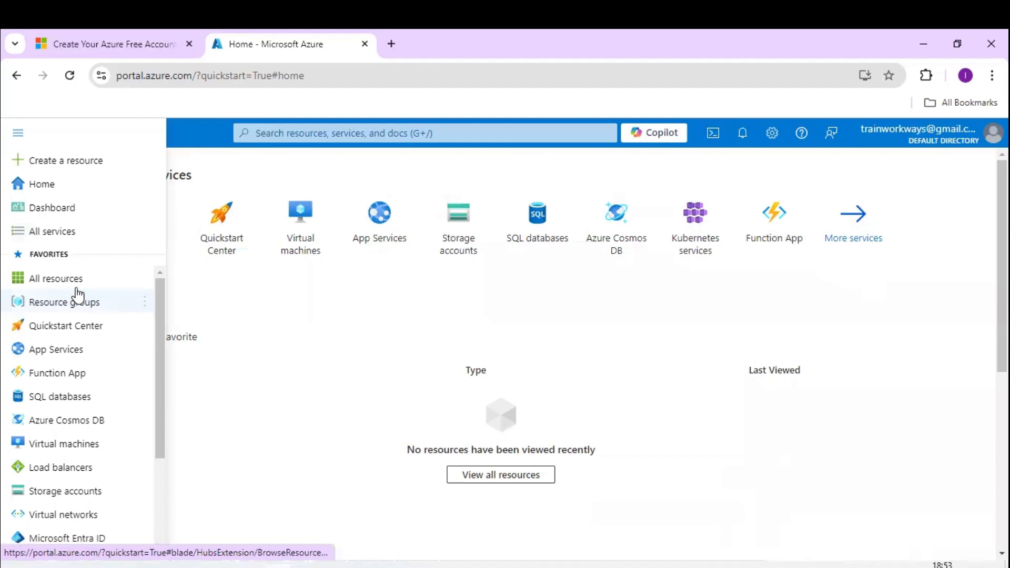
{"action": "mouse_move", "coordinate": [79, 295]}
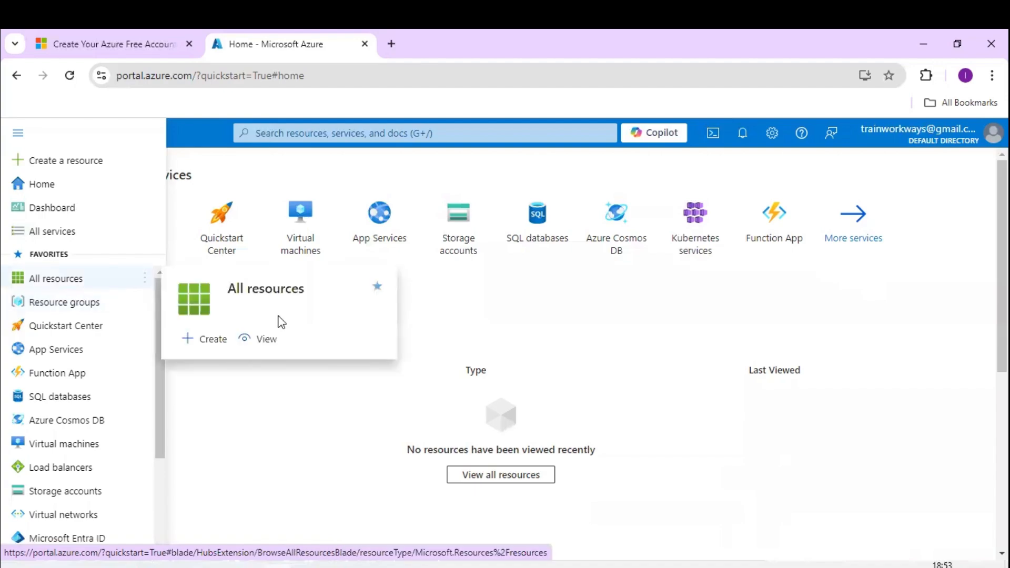
{"action": "left_click", "coordinate": [582, 356]}
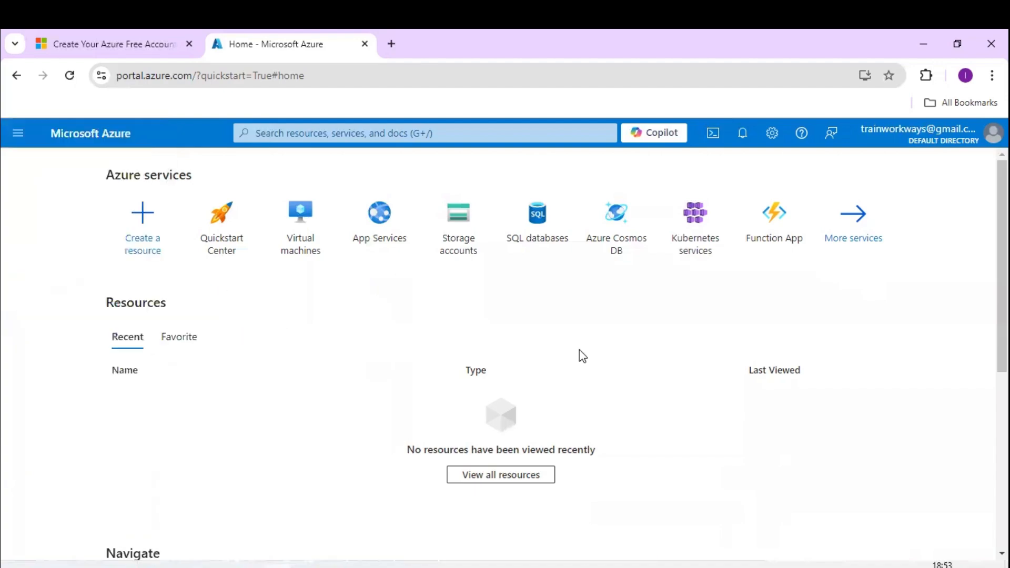